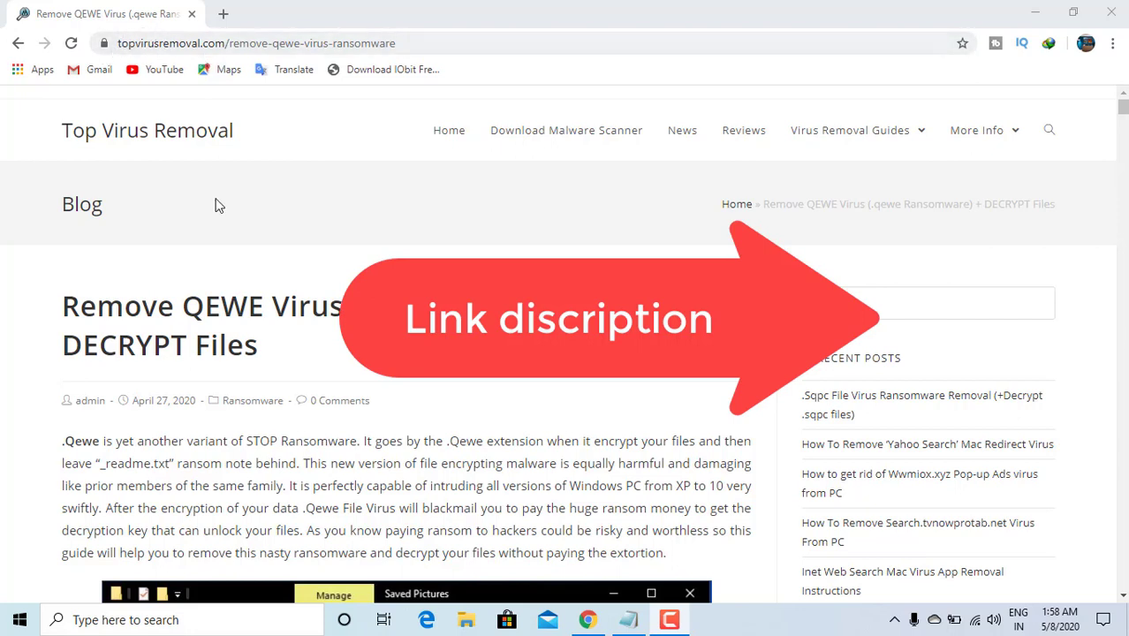
# Read through the QEWE ransomware removal guide, including the threat summary, attack description and removal sections
pyautogui.moveTo(67, 306); pyautogui.dragTo(613, 345)
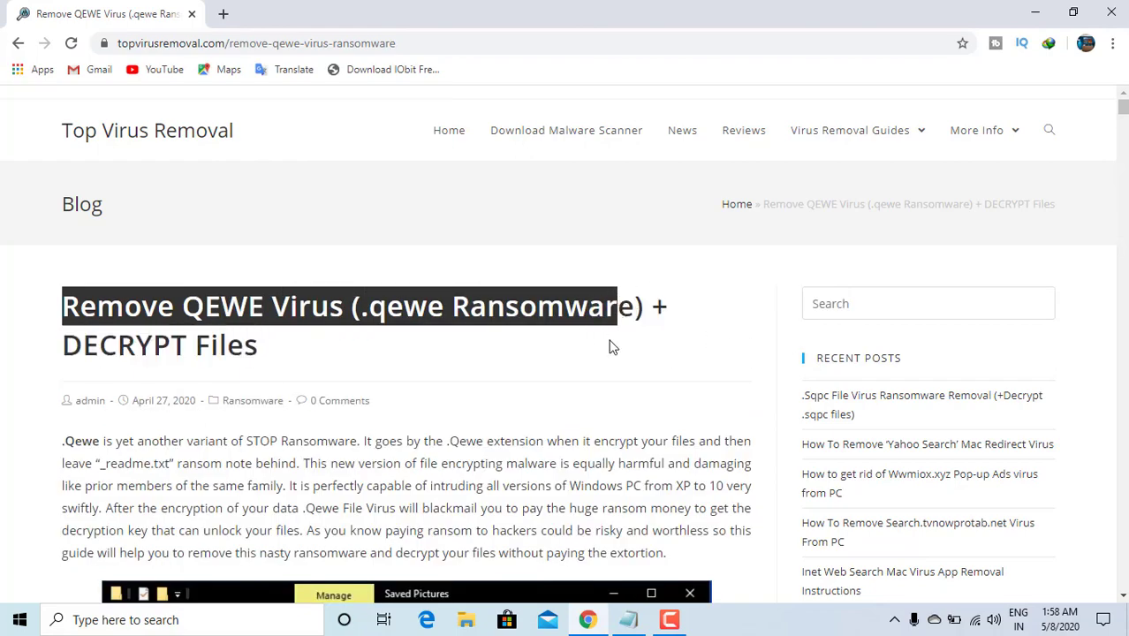
pyautogui.scroll(-6, 613, 347)
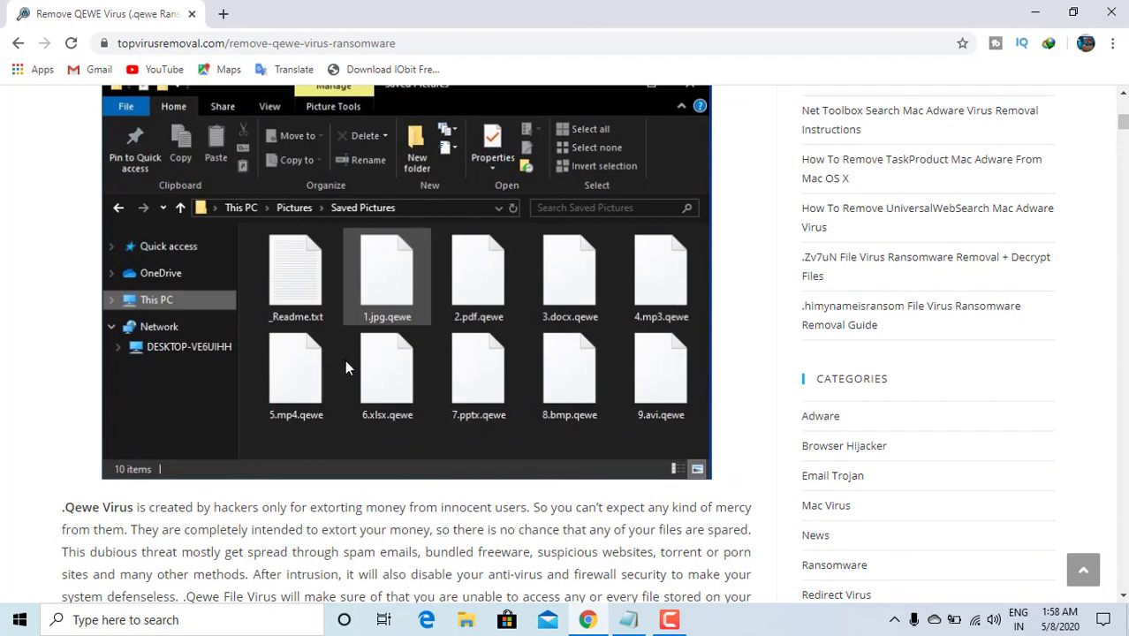
pyautogui.scroll(-5, 631, 387)
pyautogui.scroll(-2, 574, 287)
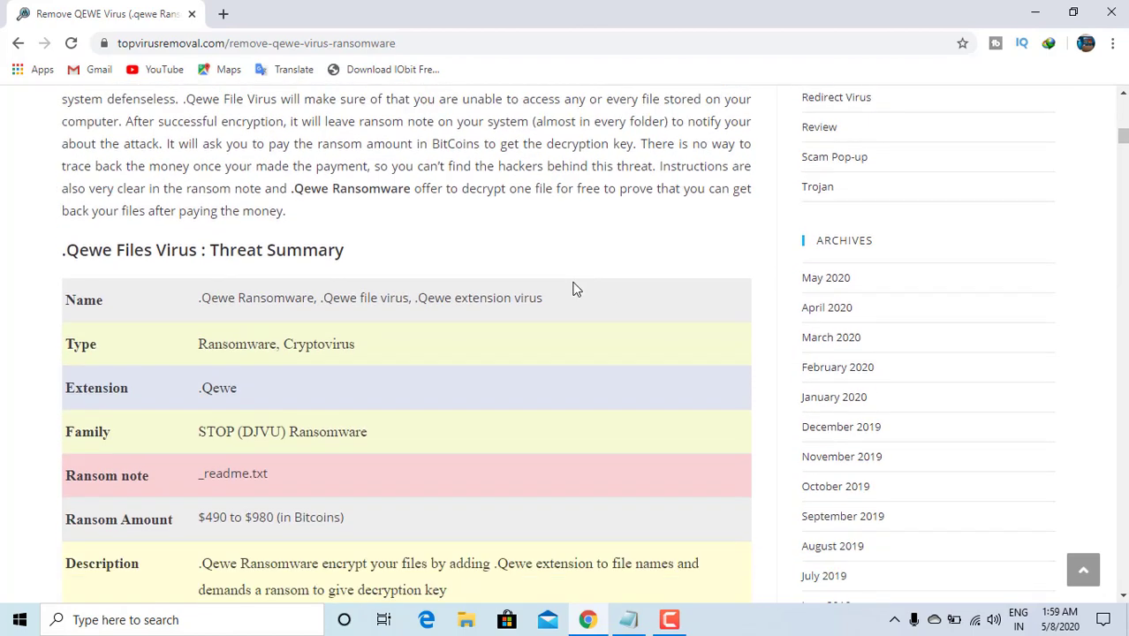
pyautogui.moveTo(219, 200); pyautogui.dragTo(317, 199)
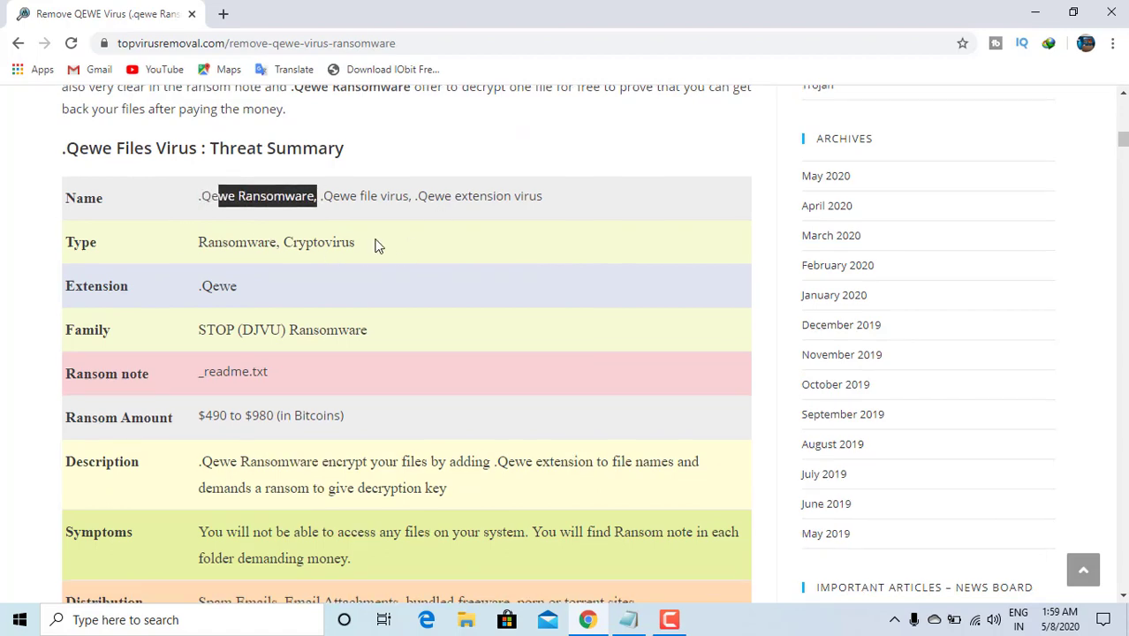
pyautogui.scroll(-3, 375, 245)
pyautogui.scroll(-2, 375, 239)
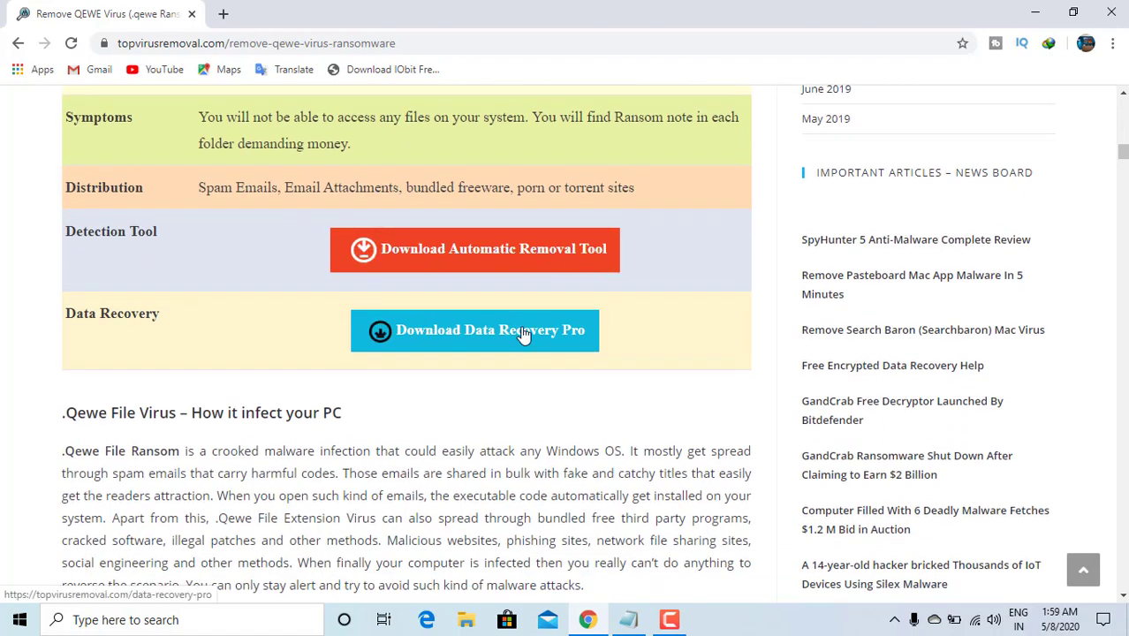
pyautogui.scroll(-2, 522, 331)
pyautogui.scroll(-11, 523, 328)
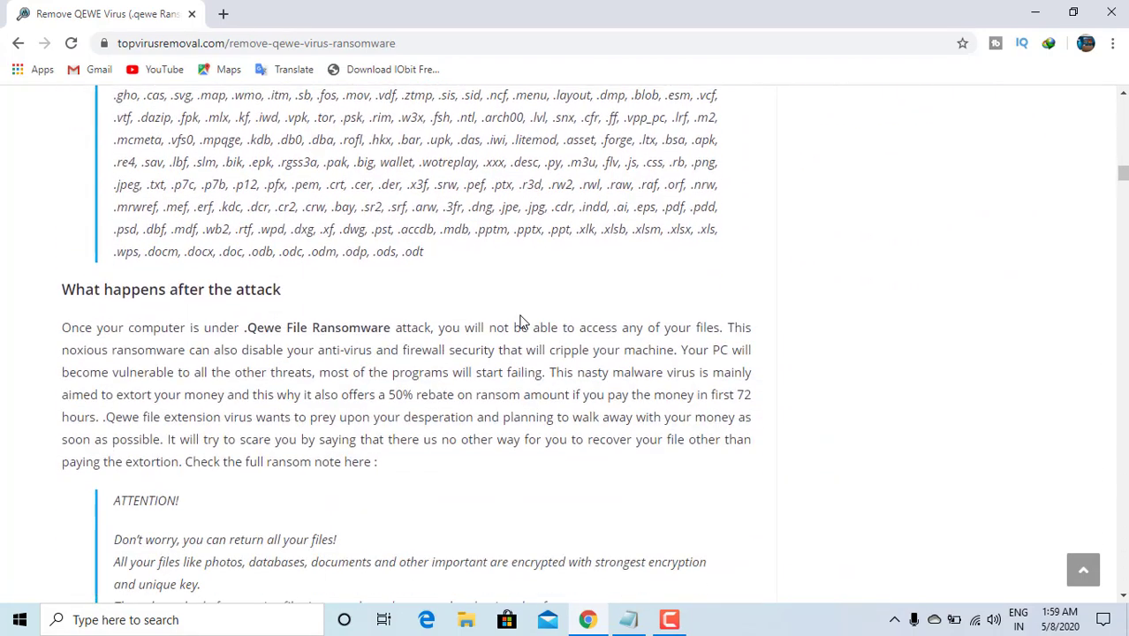
pyautogui.scroll(-8, 523, 323)
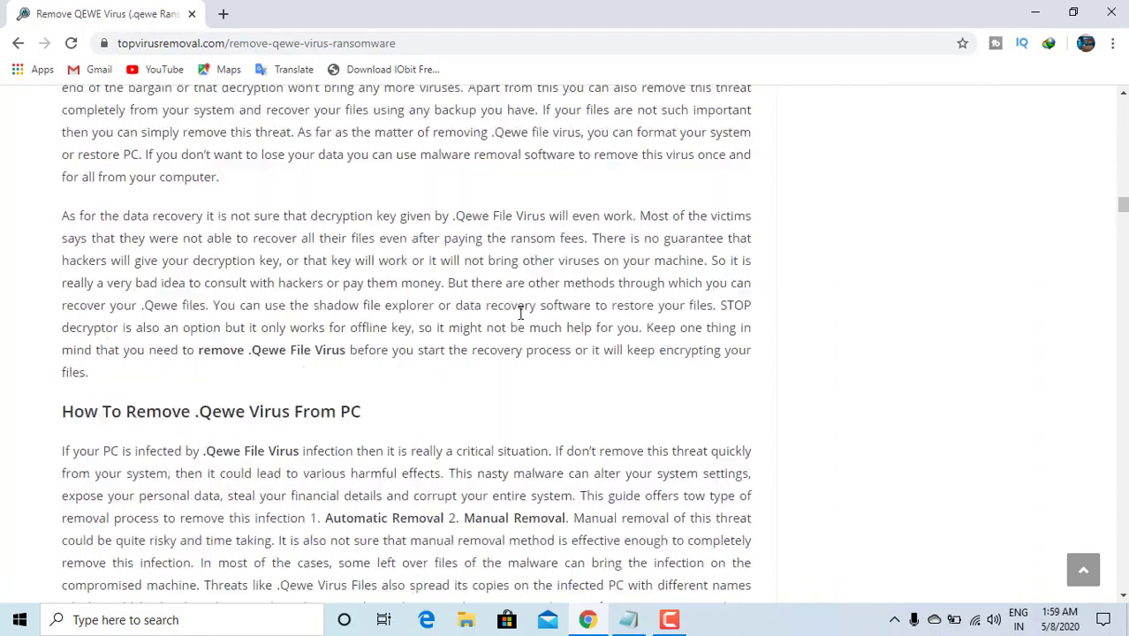
pyautogui.scroll(3, 521, 314)
pyautogui.scroll(-9, 521, 316)
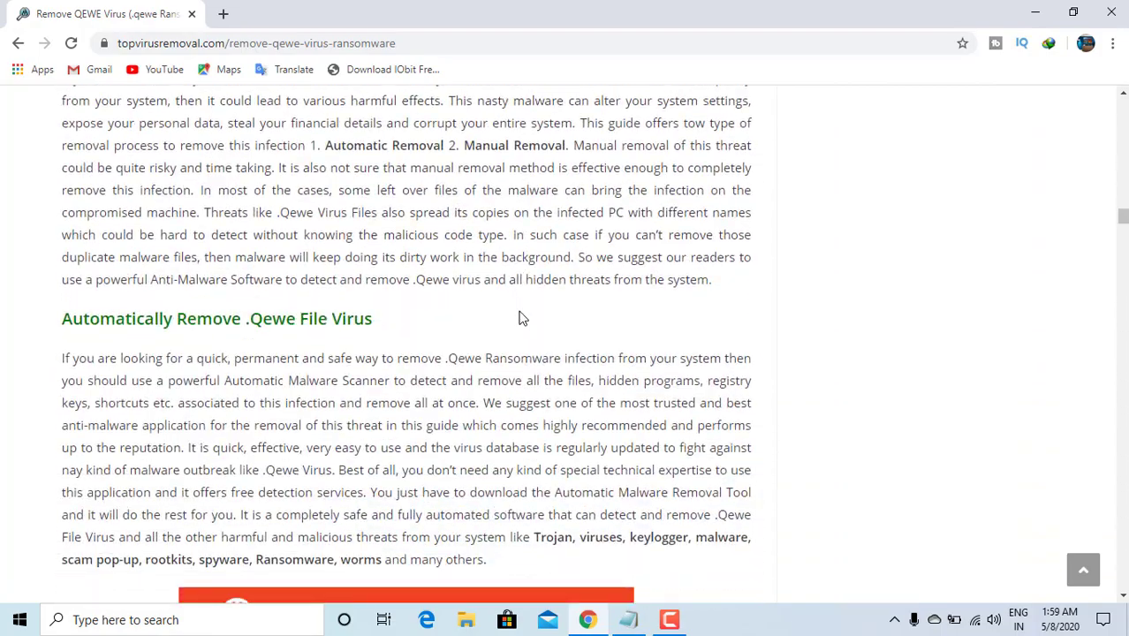
# Open the guide's download link for the automatic .Qewe virus removal tool, and close the browser tab
pyautogui.scroll(-2, 521, 319)
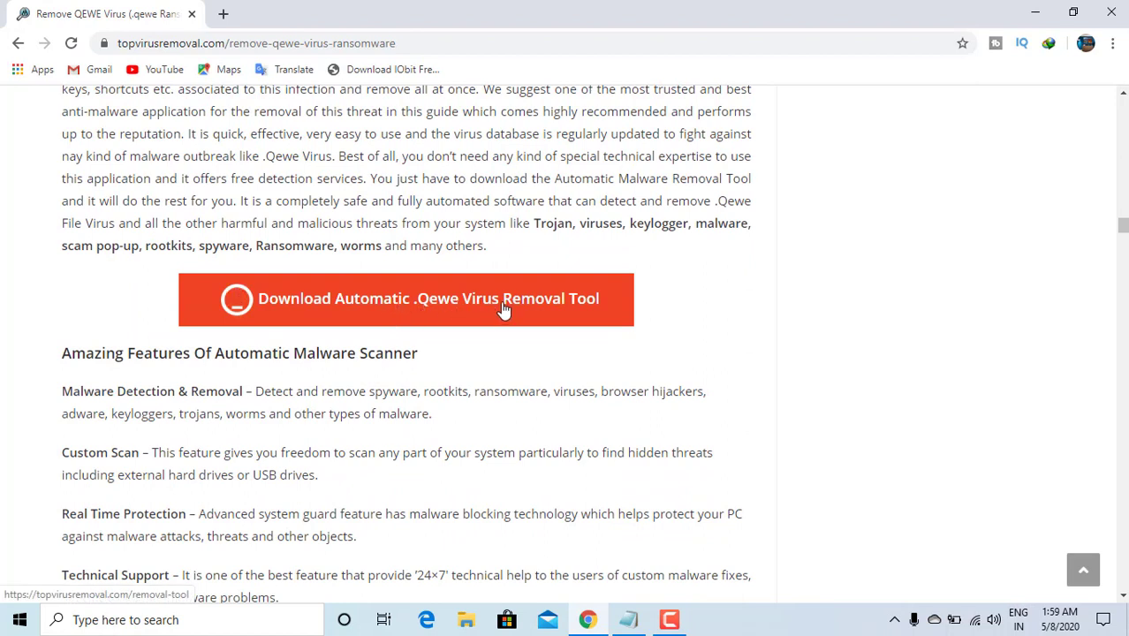
pyautogui.click(504, 309)
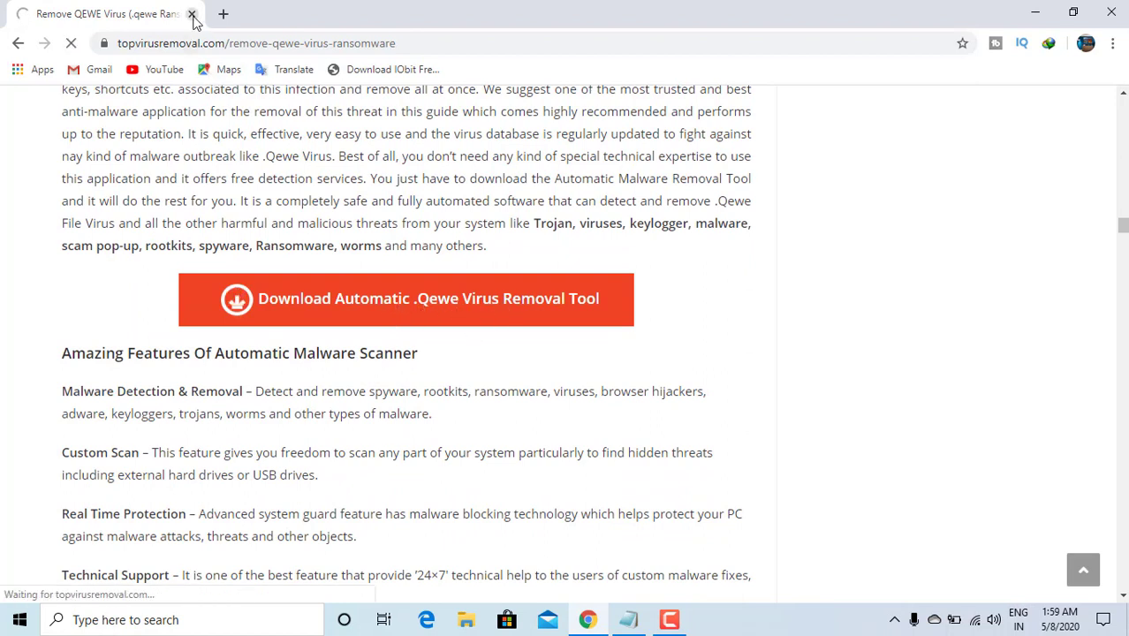
pyautogui.click(193, 15)
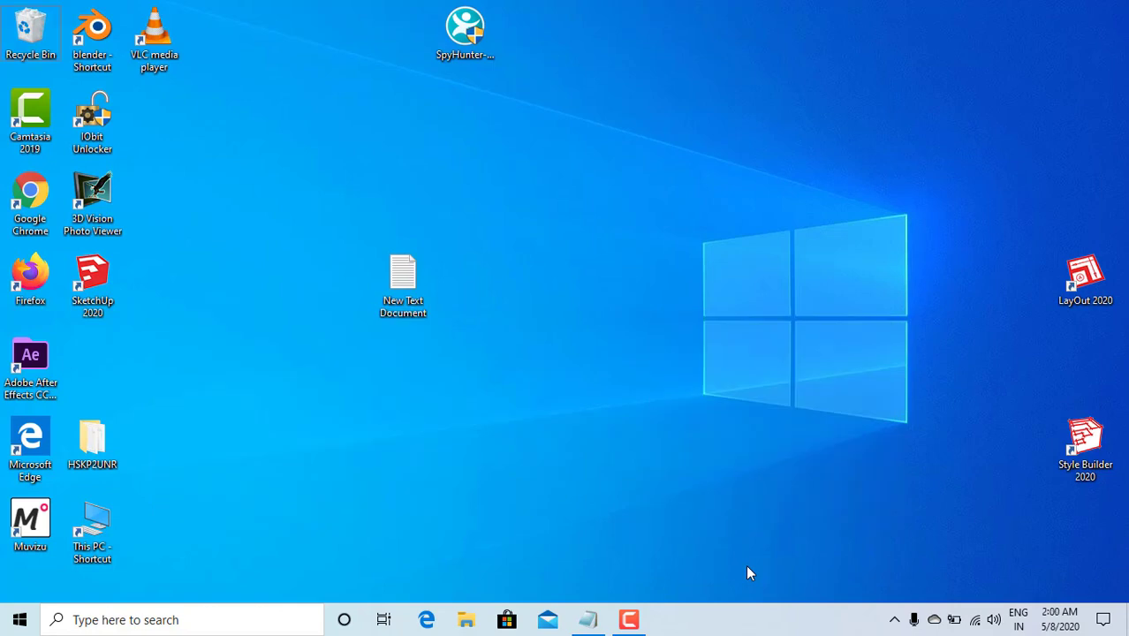
# Run msconfig, enable Safe boot with the Network option, and dismiss the restart prompt
pyautogui.press('super+r')
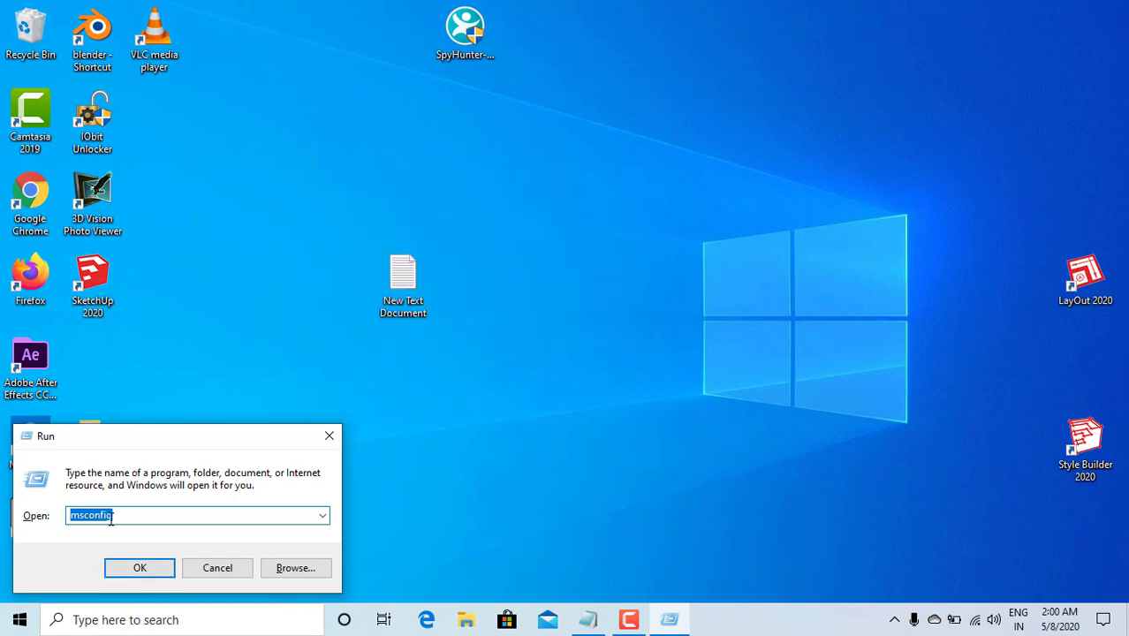
pyautogui.click(142, 571)
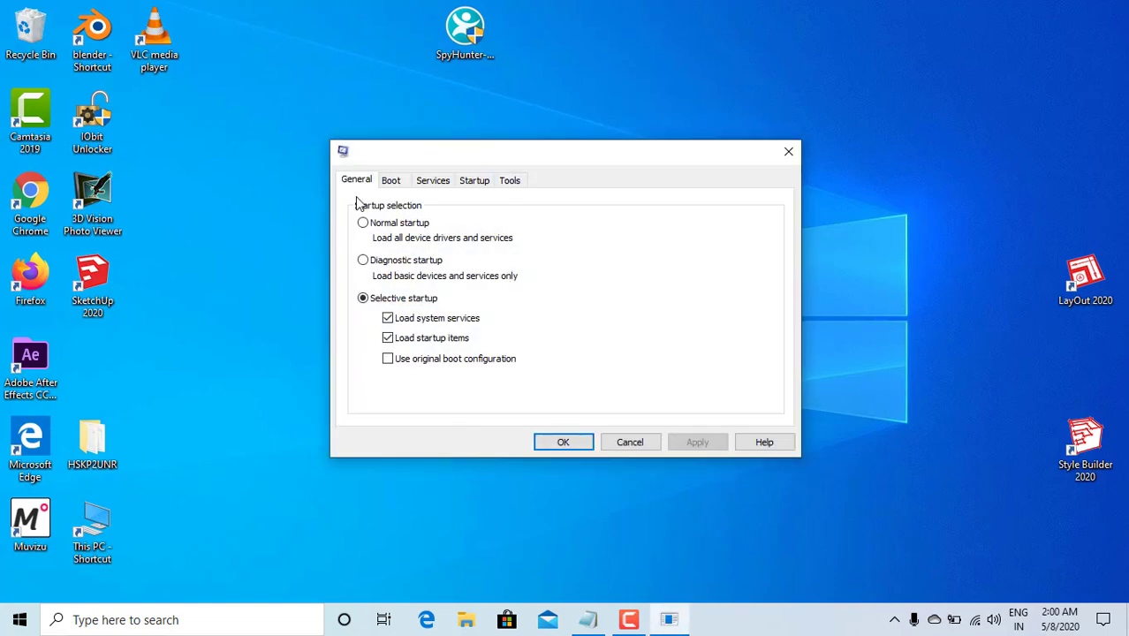
pyautogui.click(391, 182)
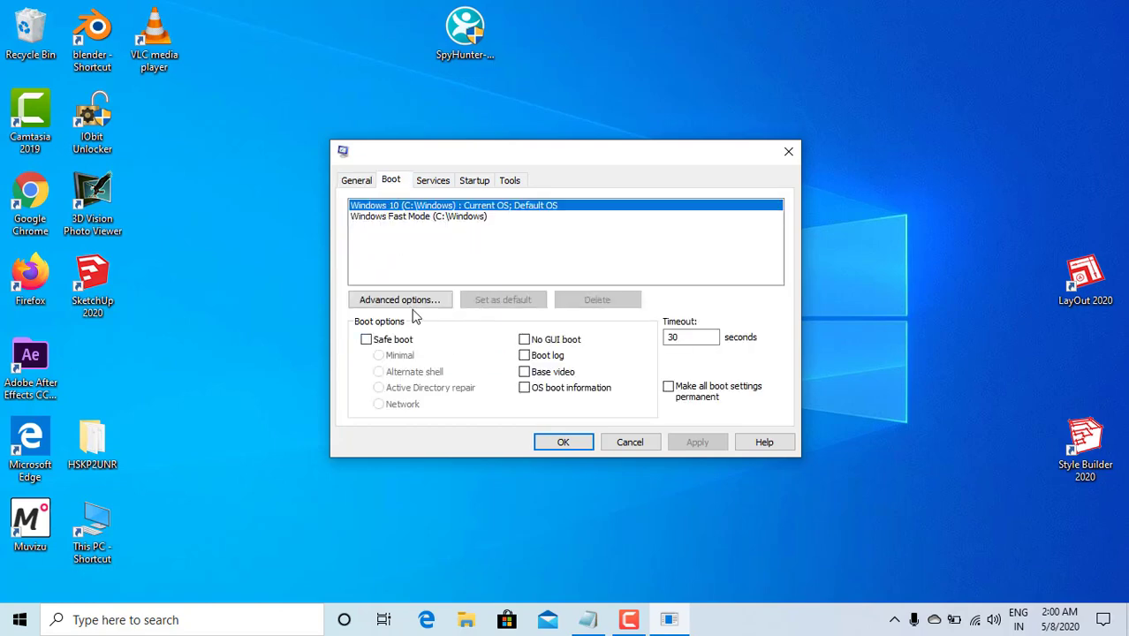
pyautogui.click(367, 340)
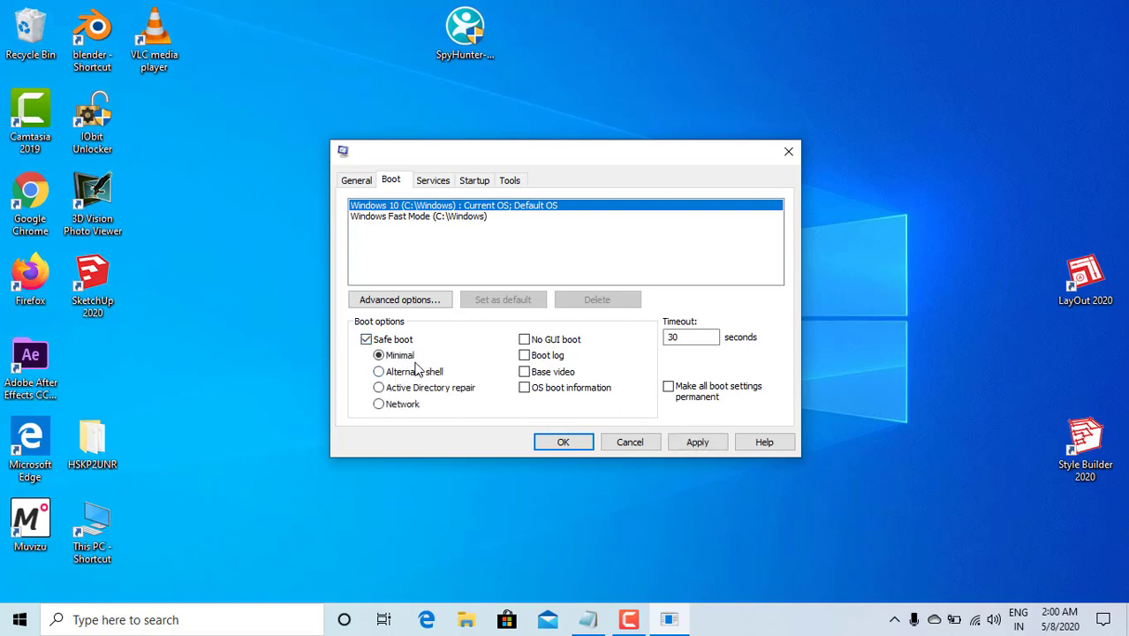
pyautogui.click(379, 404)
pyautogui.click(564, 443)
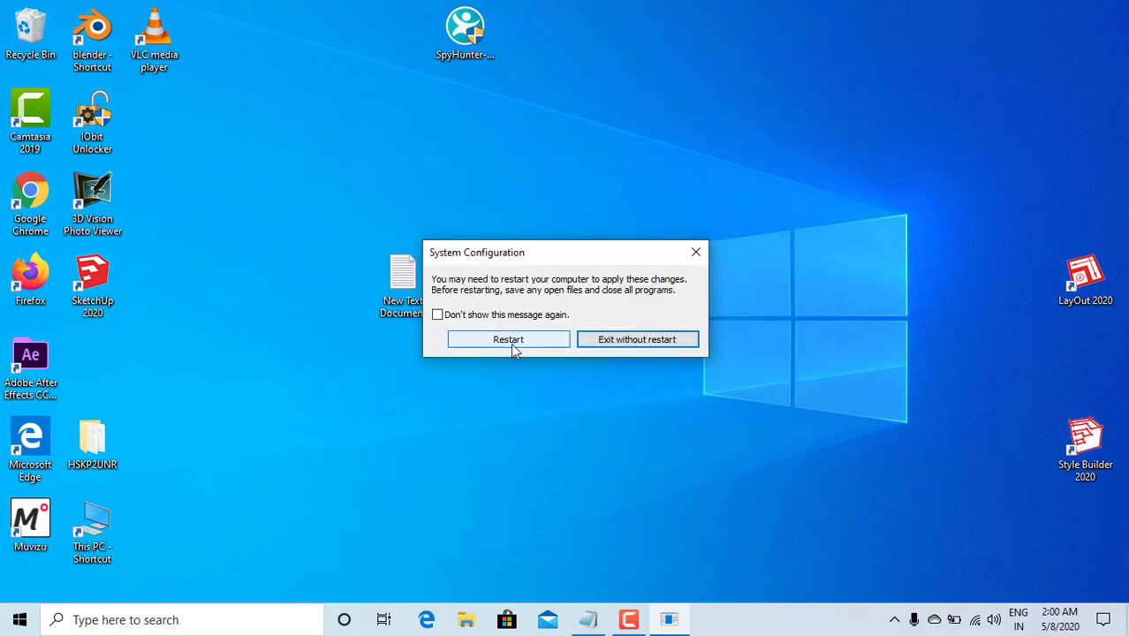
pyautogui.click(696, 252)
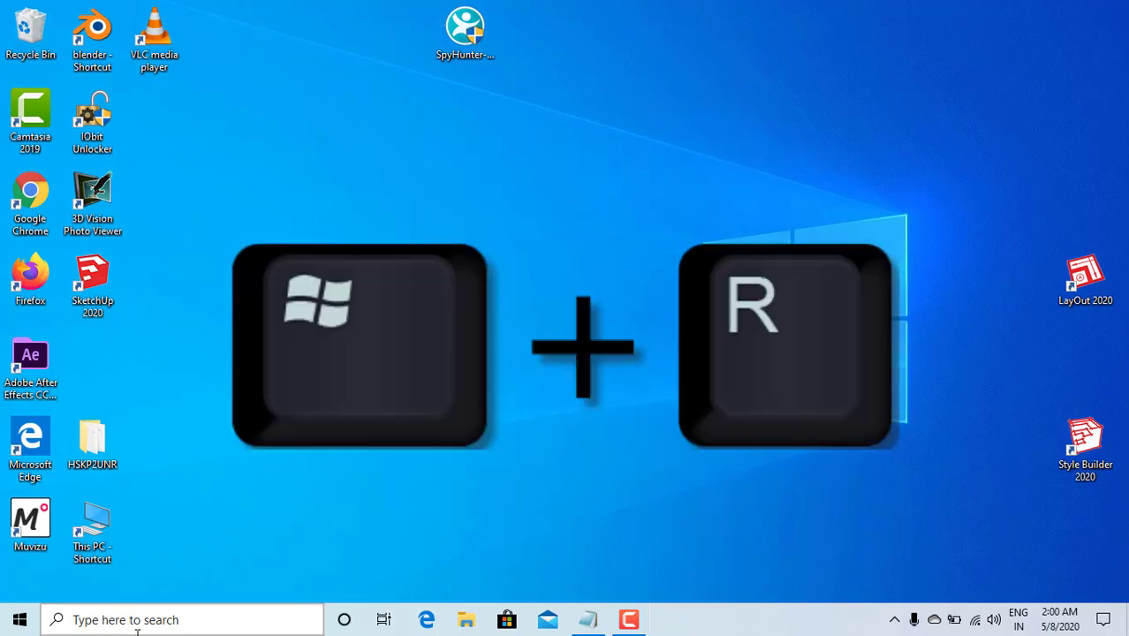
# Open Task Manager with the Run command taskmgr
pyautogui.press('super+r')
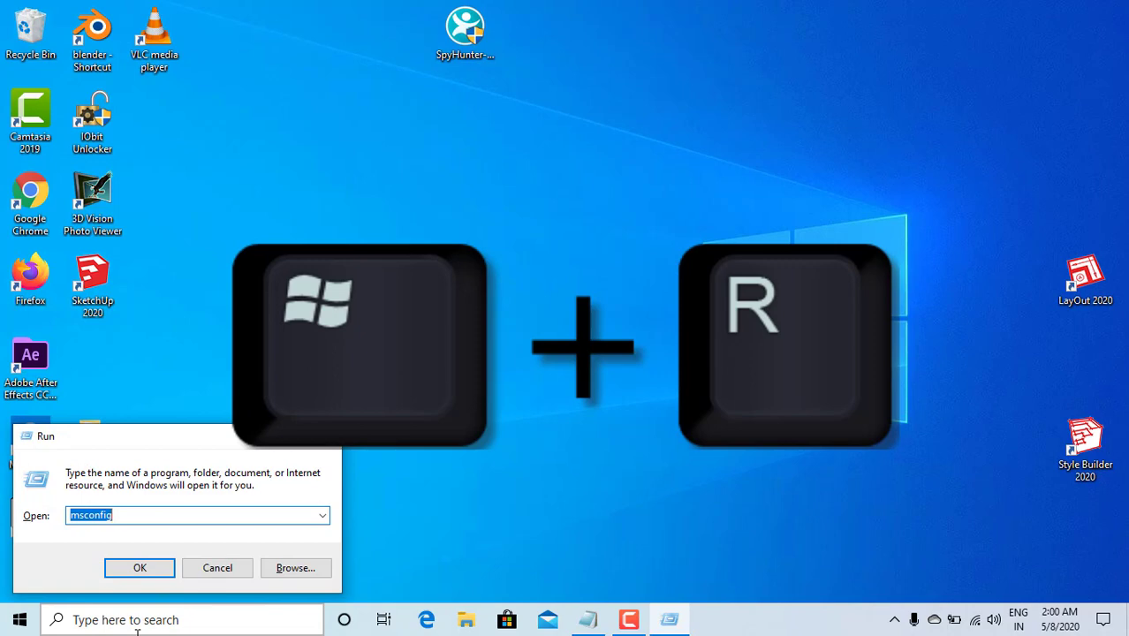
pyautogui.press('BackSpace')
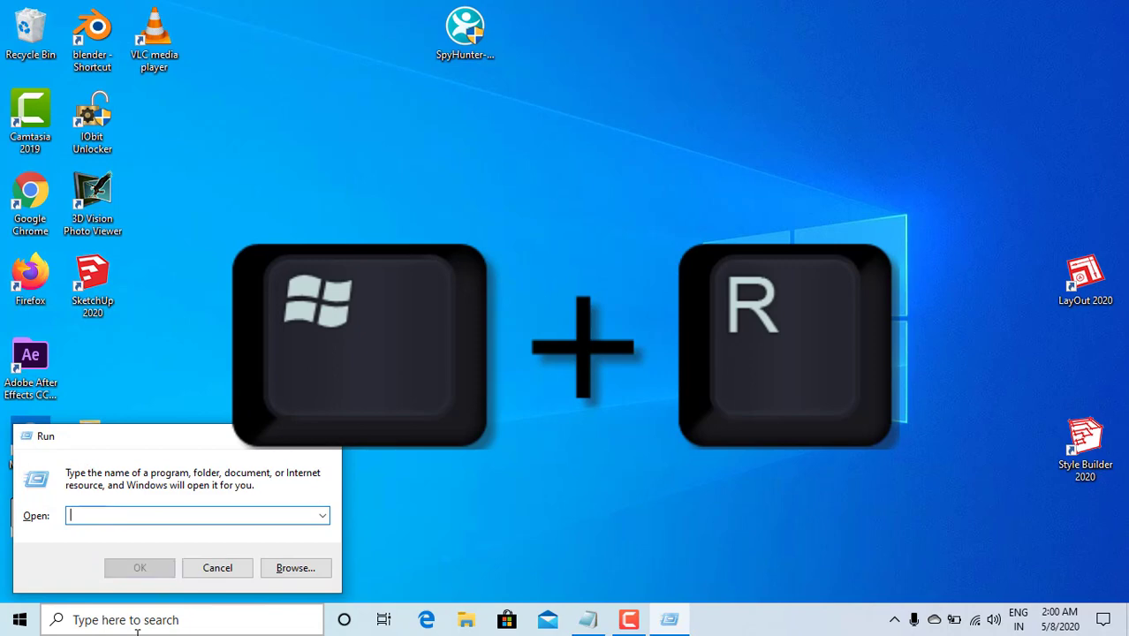
pyautogui.write('tas')
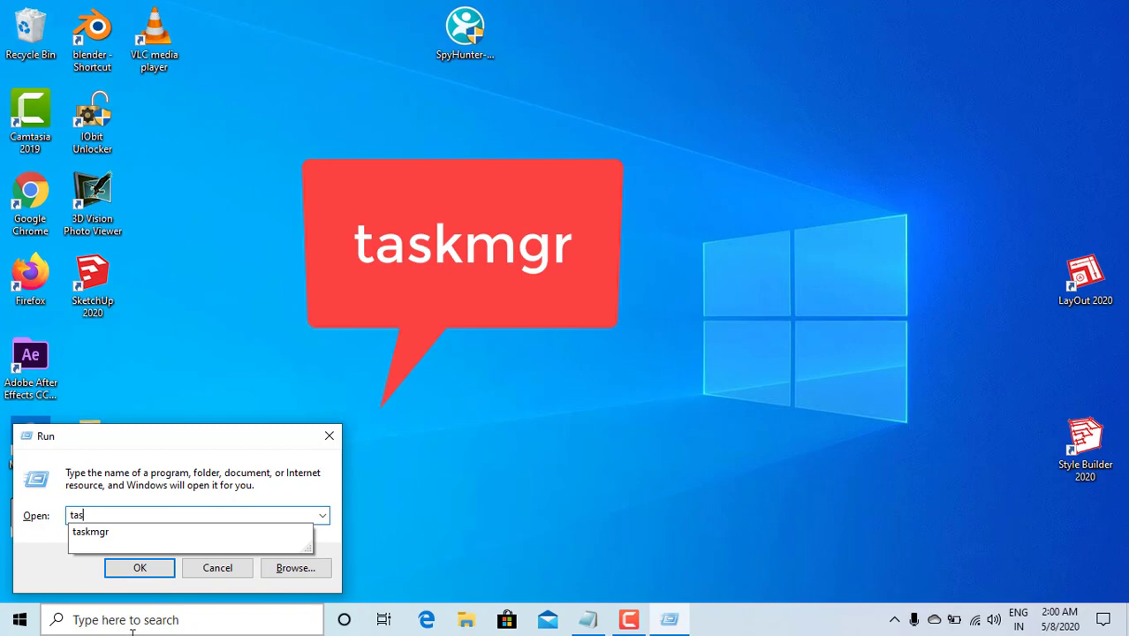
pyautogui.click(107, 531)
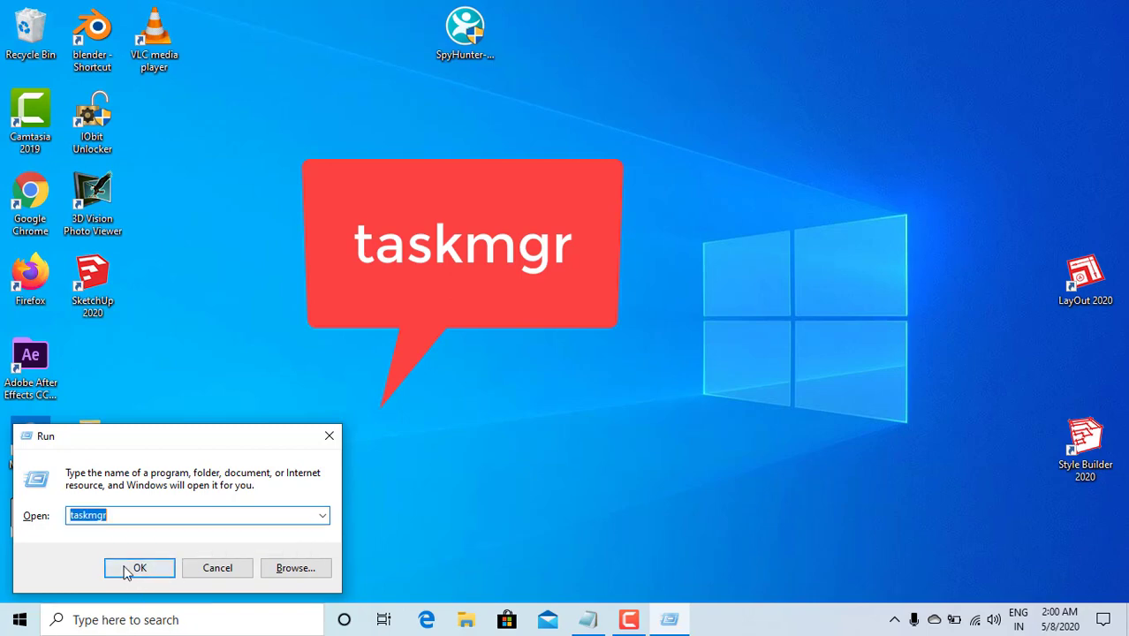
pyautogui.click(142, 571)
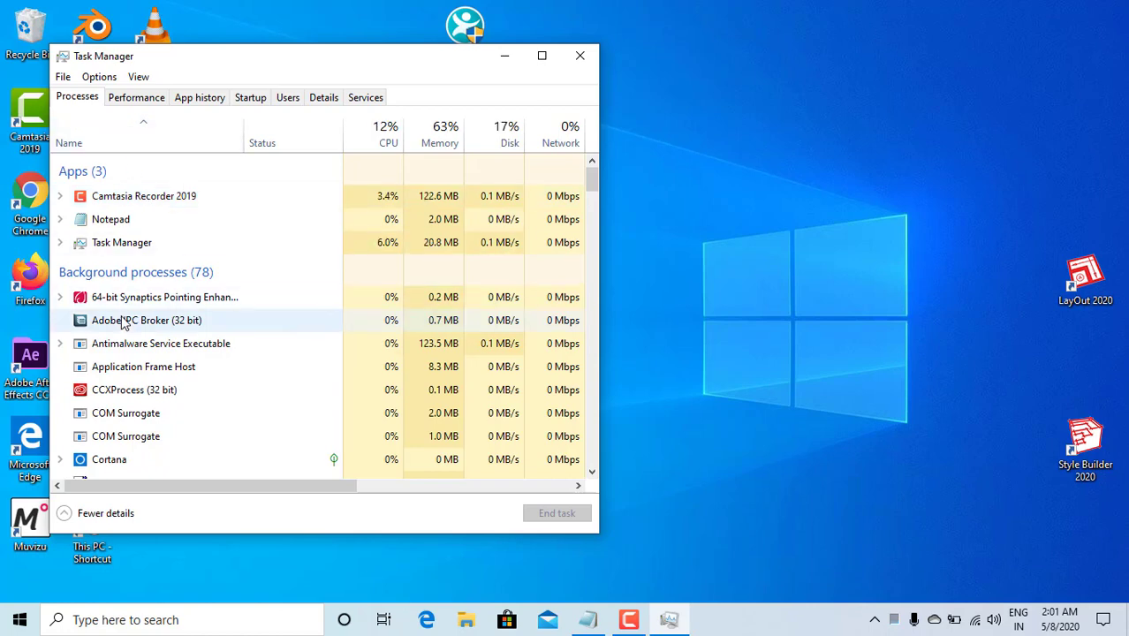
# End two of the Google Chrome background processes in the process list
pyautogui.click(136, 98)
pyautogui.click(84, 98)
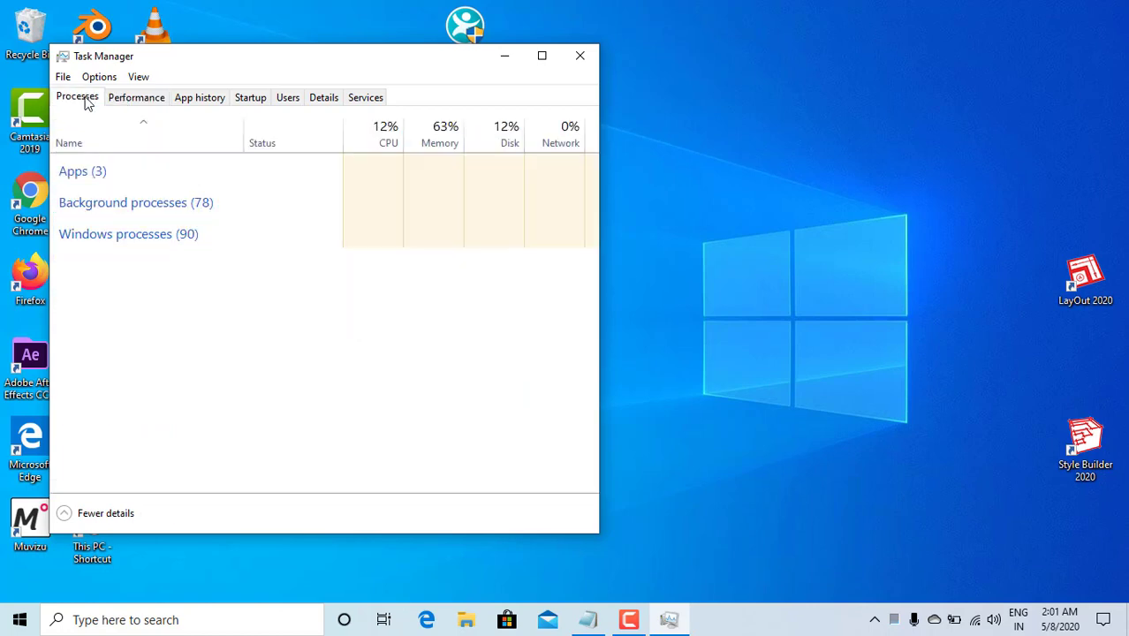
pyautogui.scroll(-3, 212, 275)
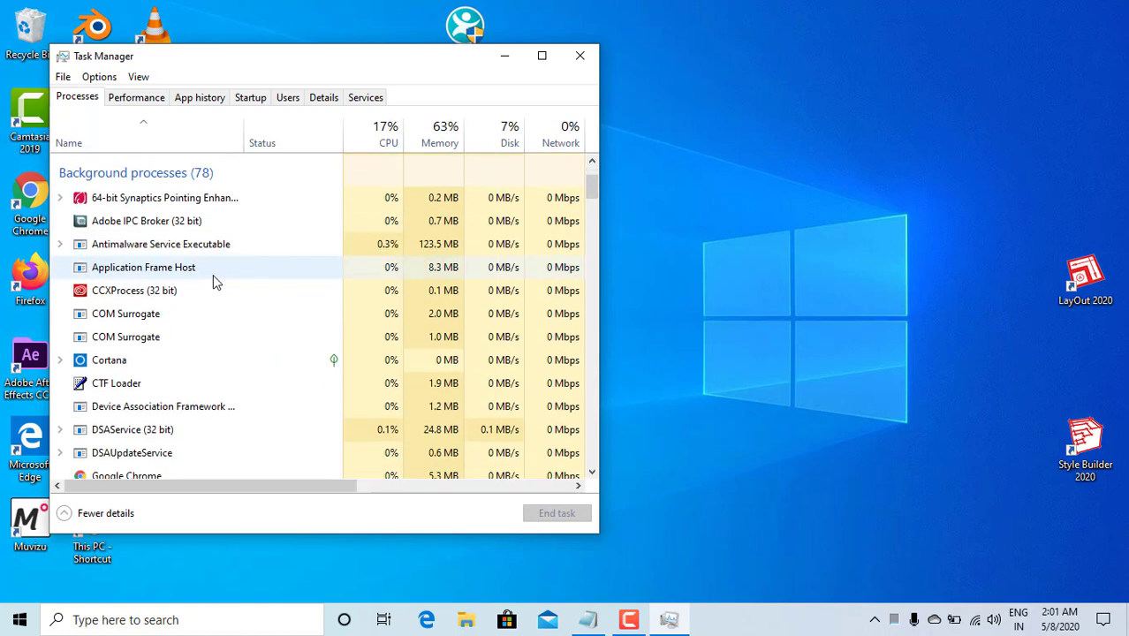
pyautogui.scroll(-1, 210, 276)
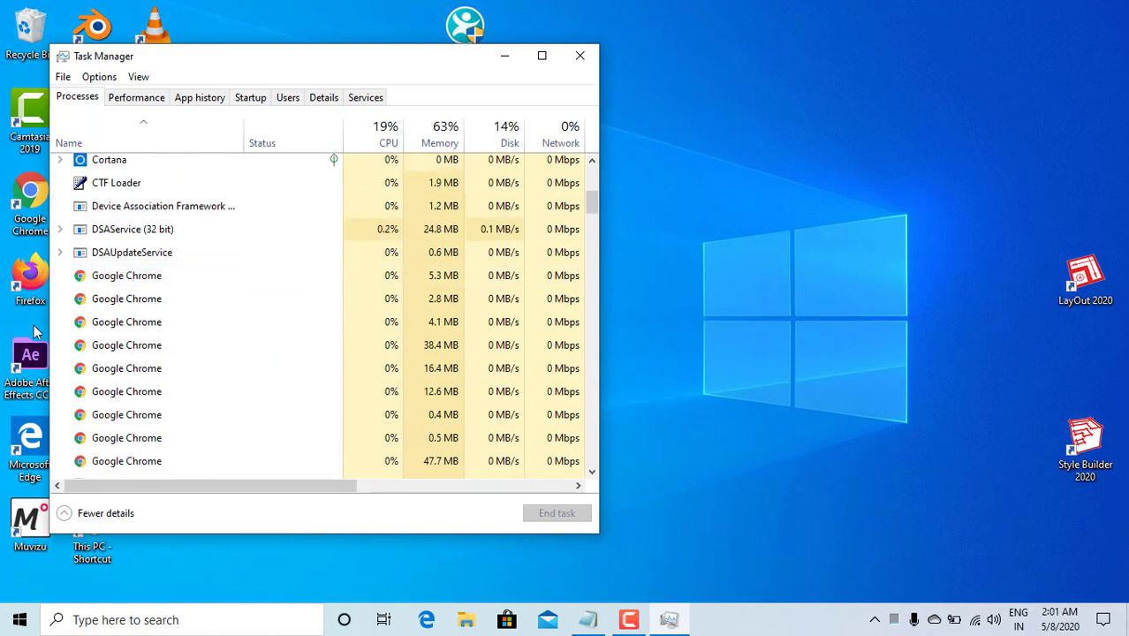
pyautogui.click(165, 323)
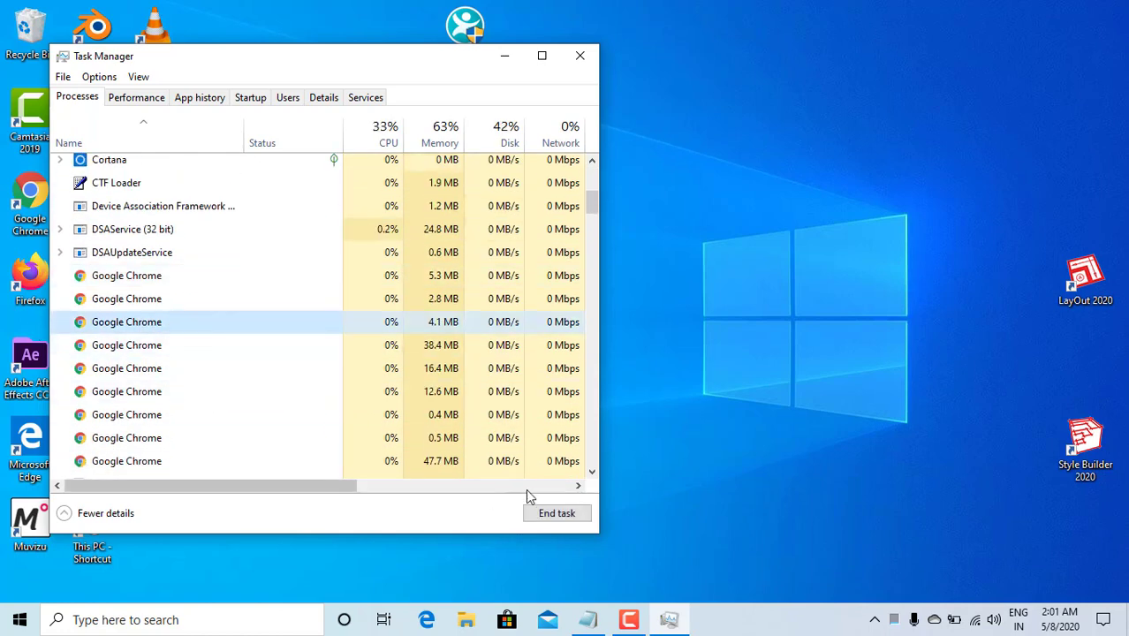
pyautogui.click(555, 513)
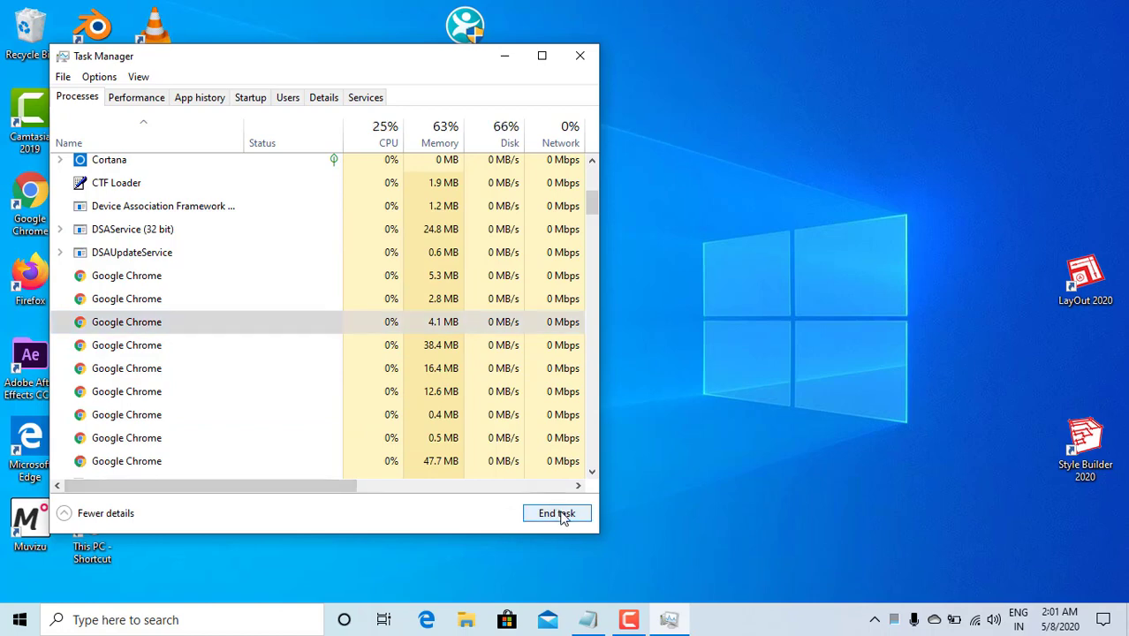
pyautogui.click(170, 331)
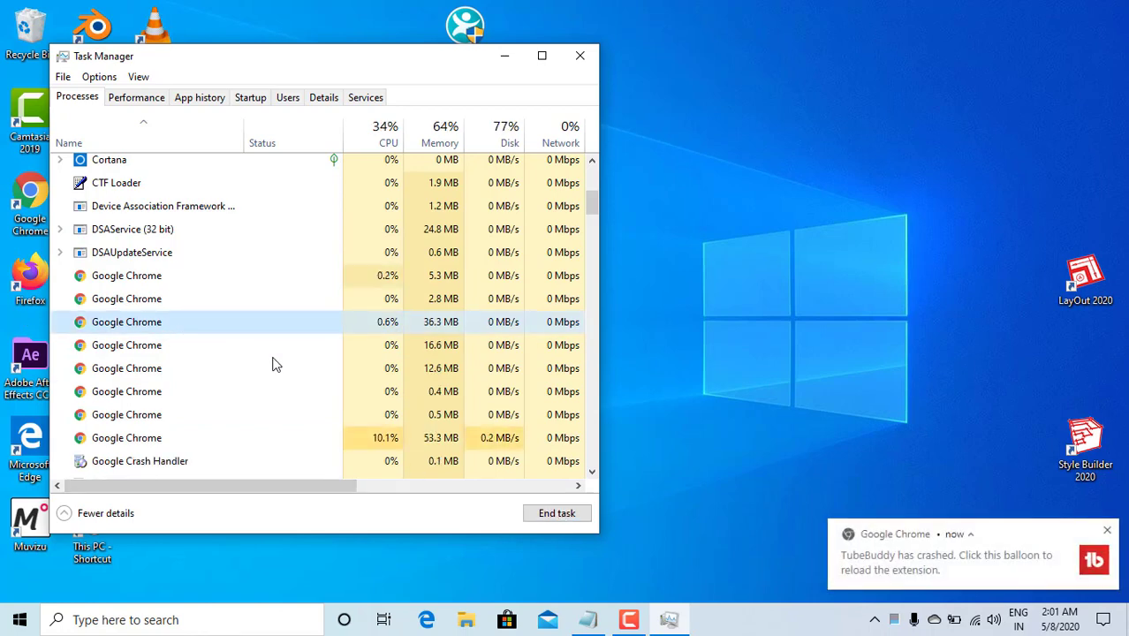
pyautogui.click(577, 514)
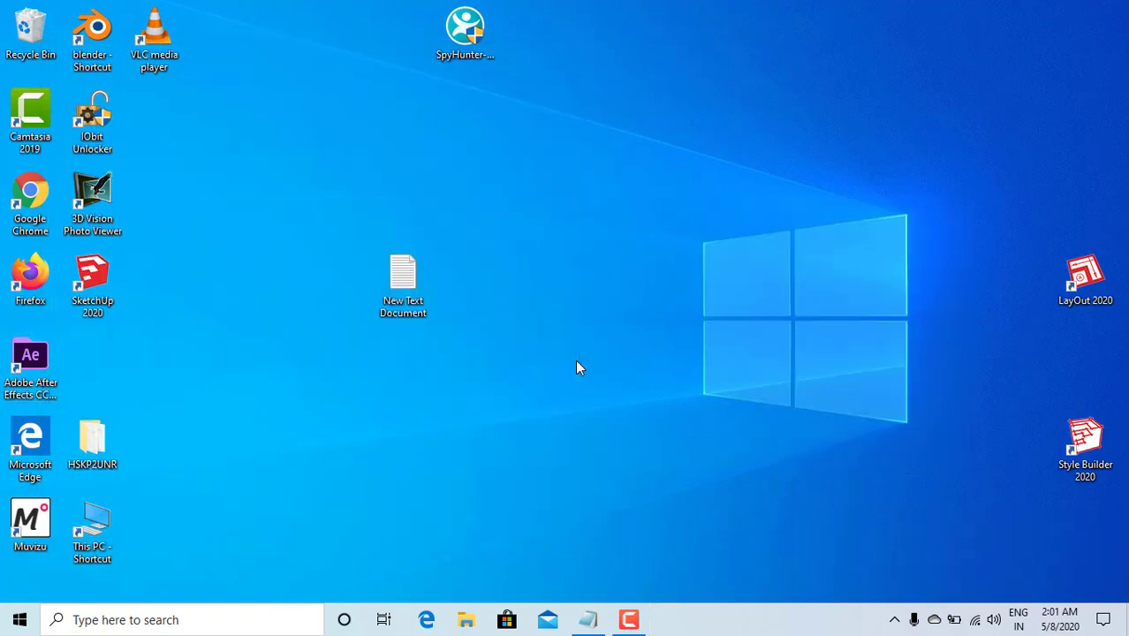
# Open Programs and Features with the Run command appwiz.cpl and look through the installed programs for unwanted ones
pyautogui.press('super+r')
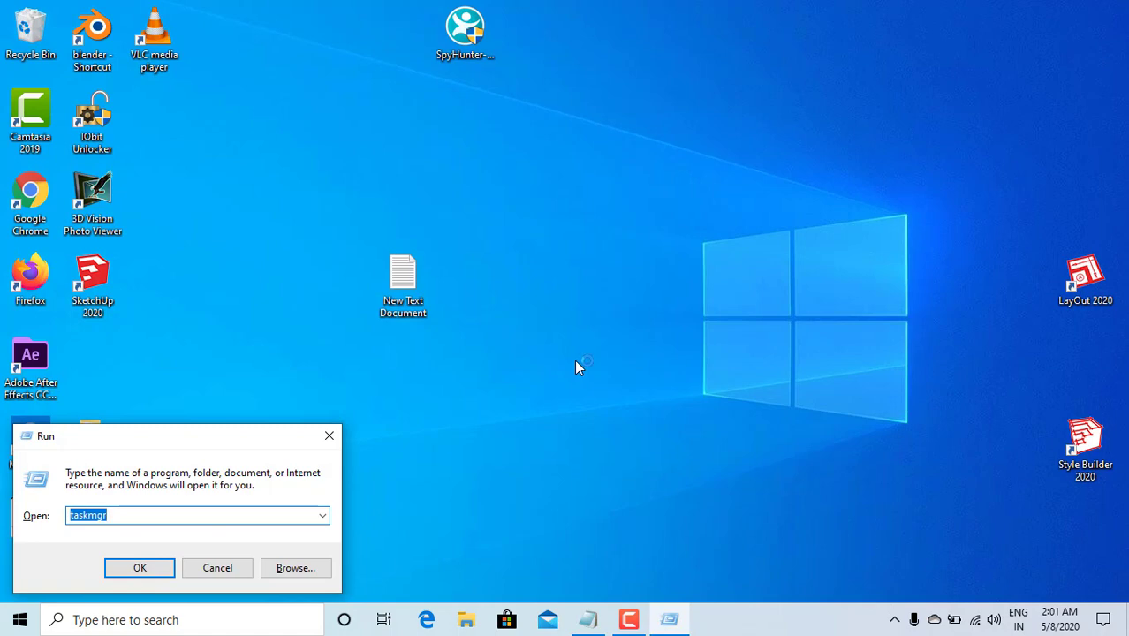
pyautogui.press('BackSpace')
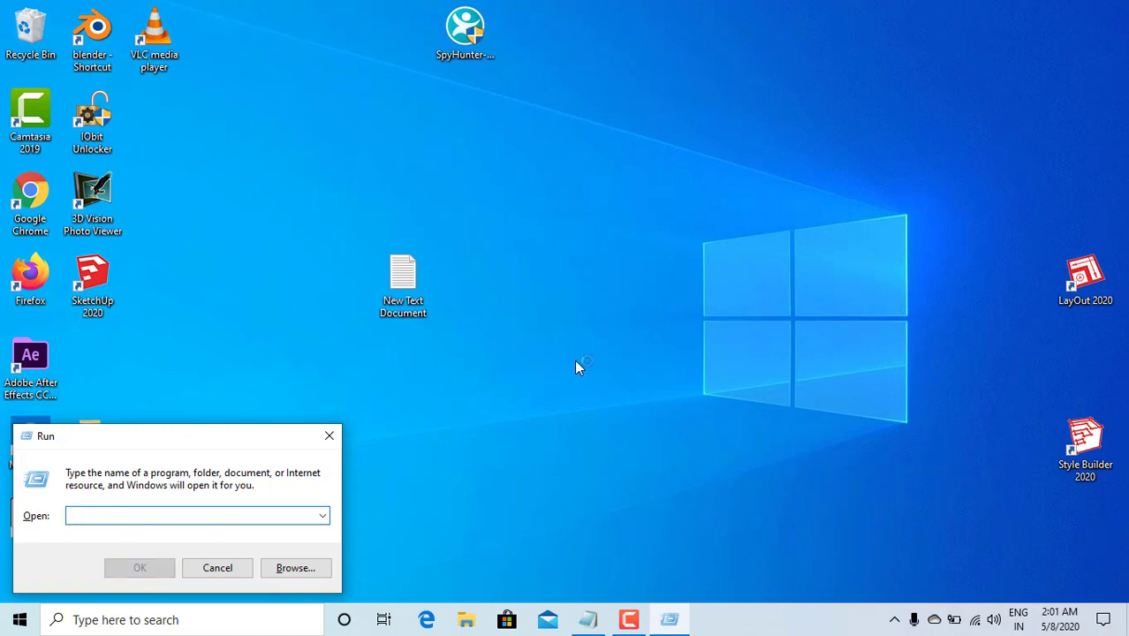
pyautogui.write('app')
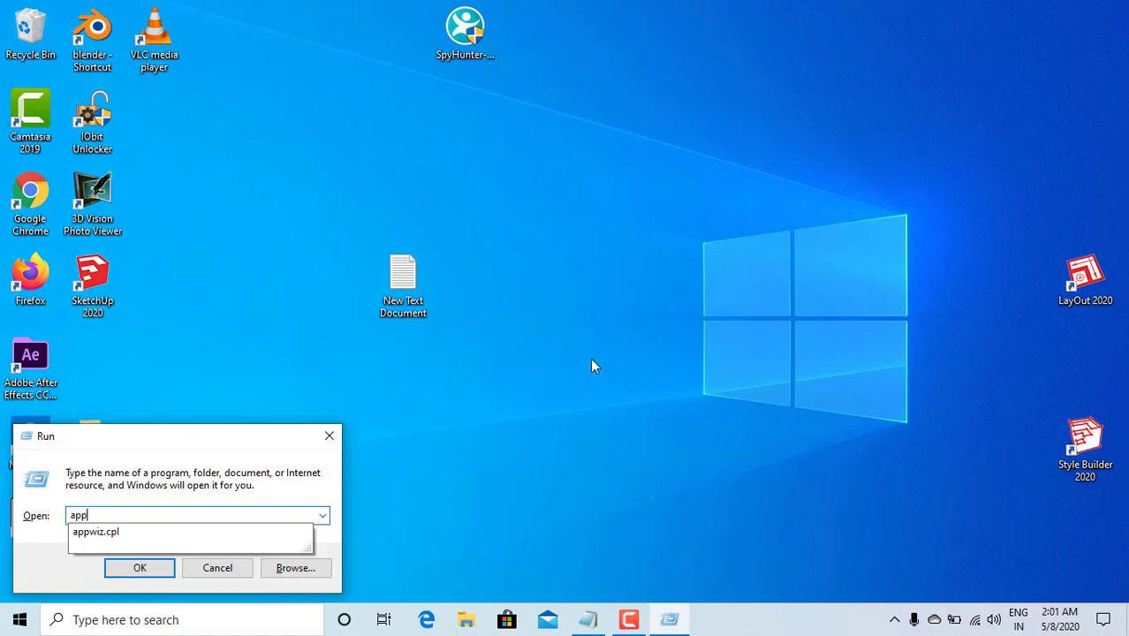
pyautogui.click(119, 533)
pyautogui.click(142, 568)
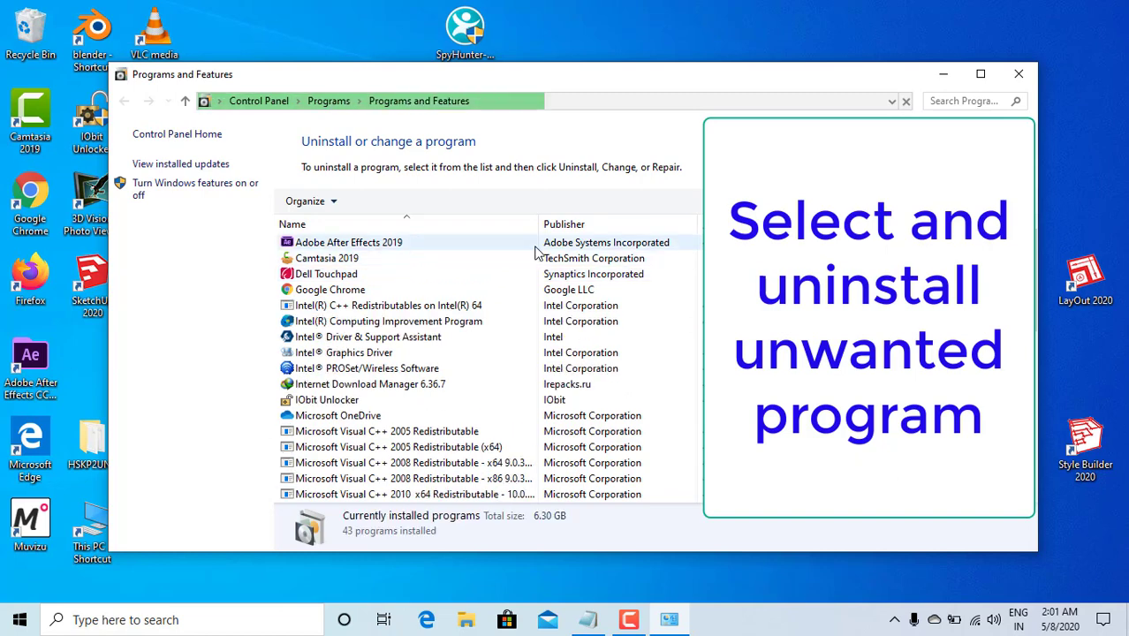
pyautogui.scroll(-2, 389, 316)
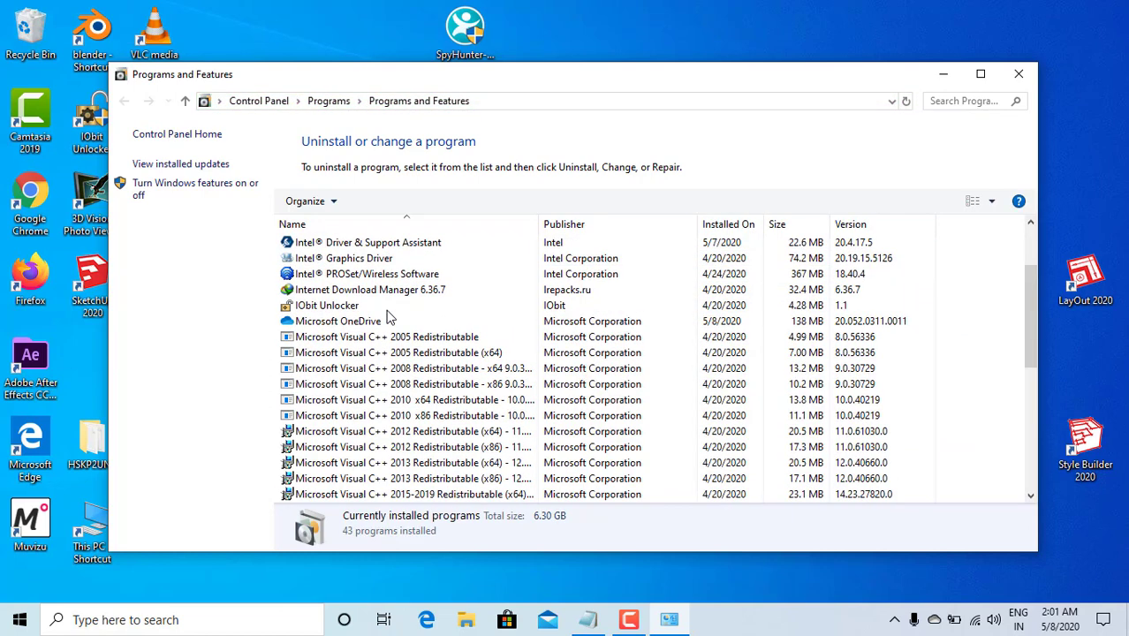
pyautogui.scroll(-2, 389, 316)
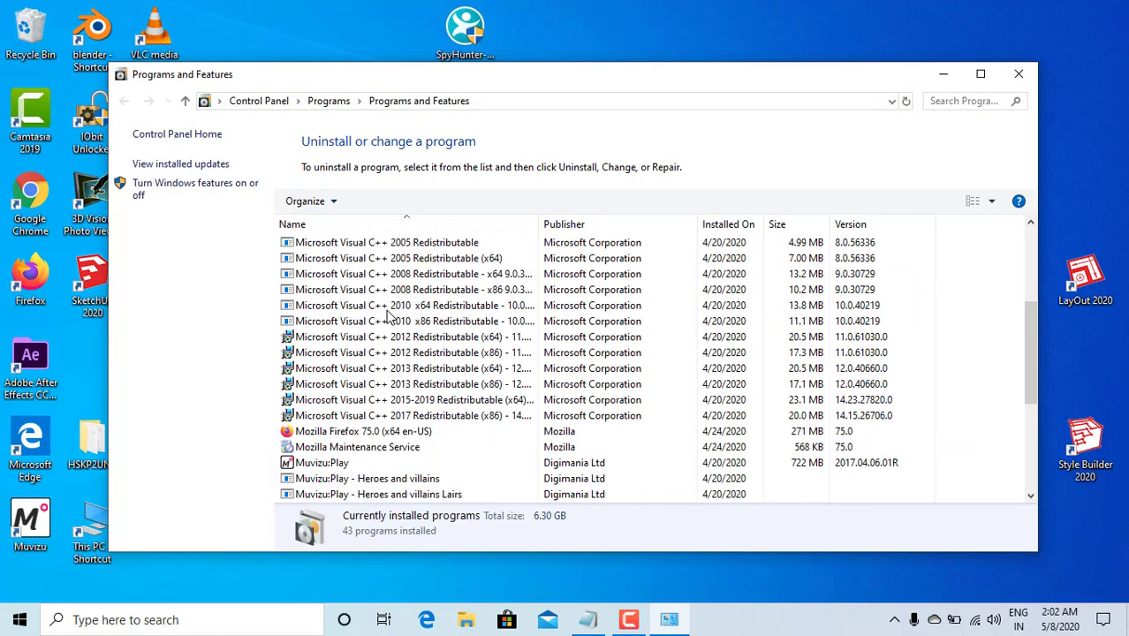
# Look through the remaining installed programs for unwanted entries and select Microsoft OneDrive in the list
pyautogui.scroll(-2, 389, 316)
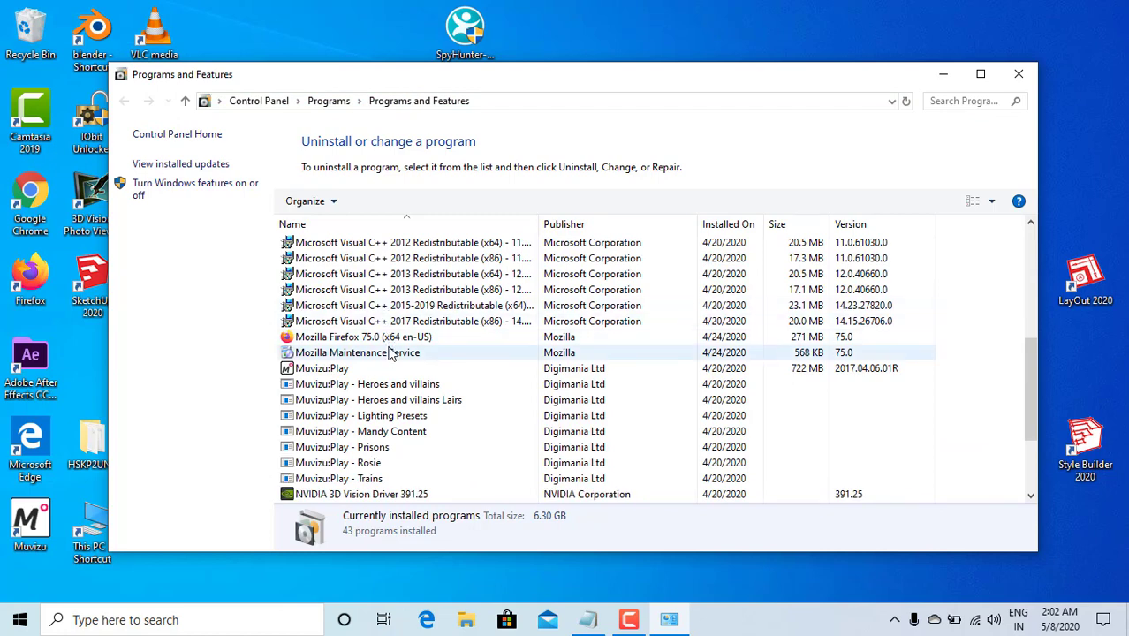
pyautogui.scroll(-3, 387, 360)
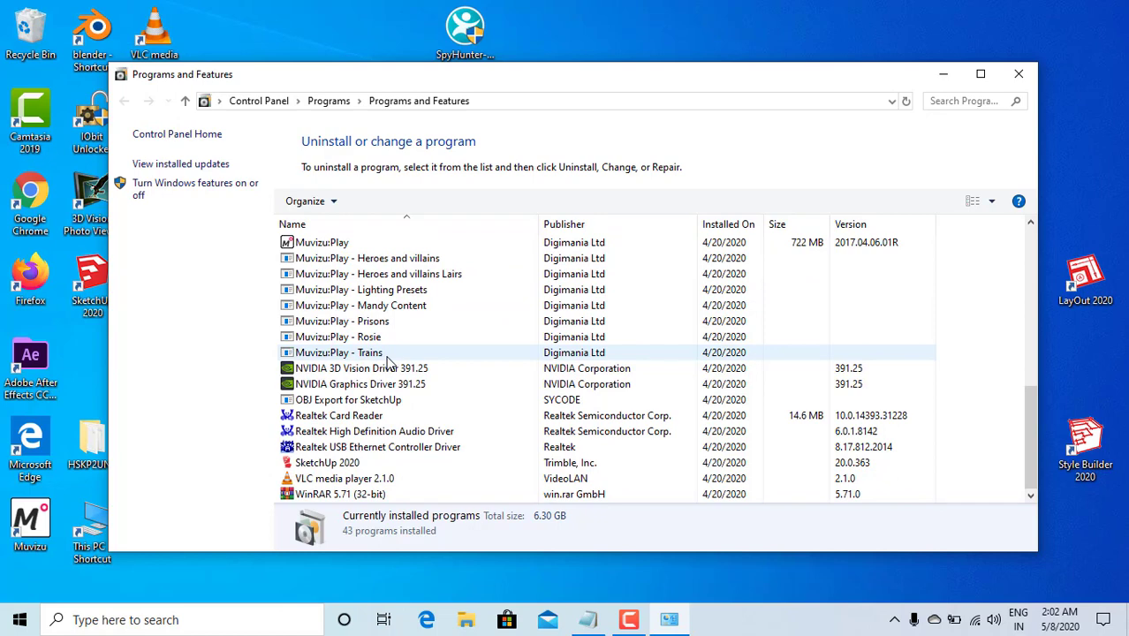
pyautogui.scroll(9, 386, 358)
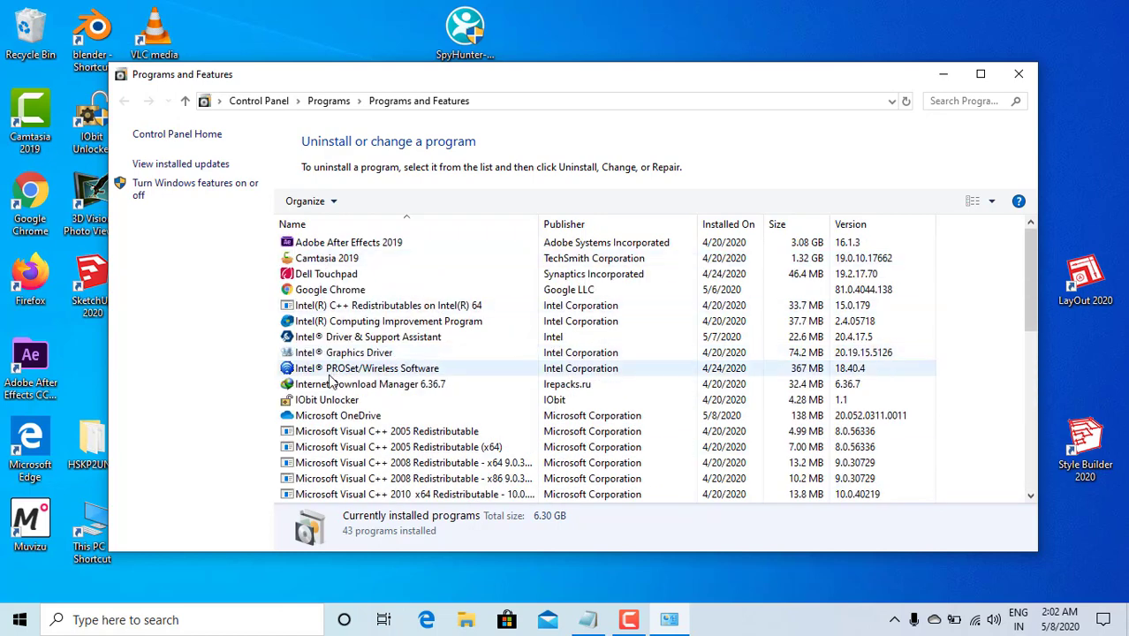
pyautogui.scroll(-1, 327, 336)
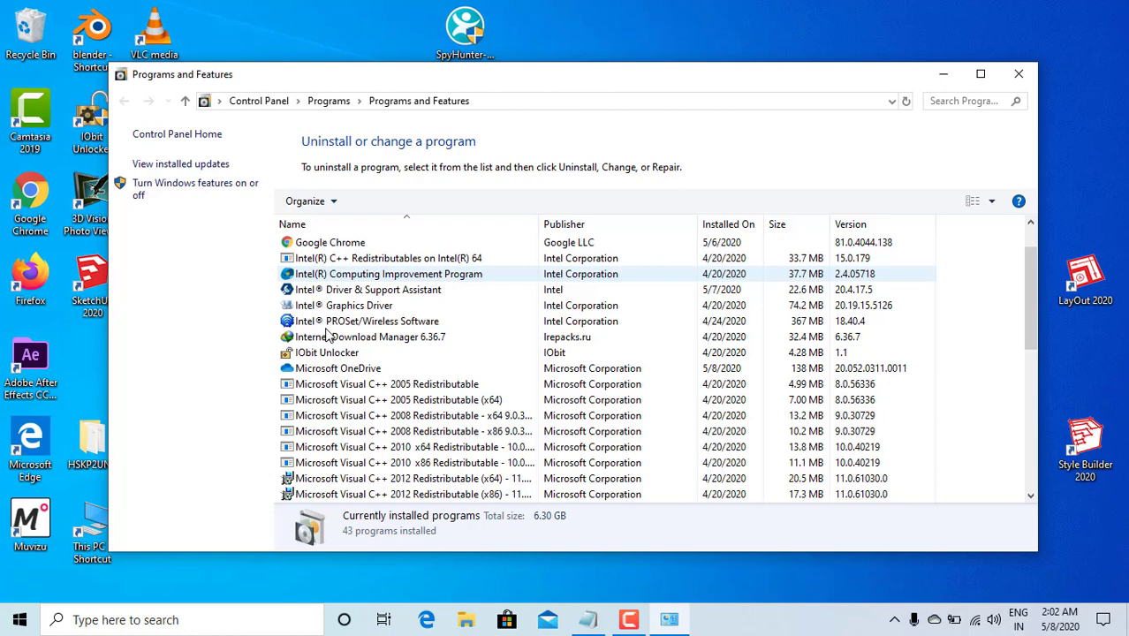
pyautogui.click(327, 370)
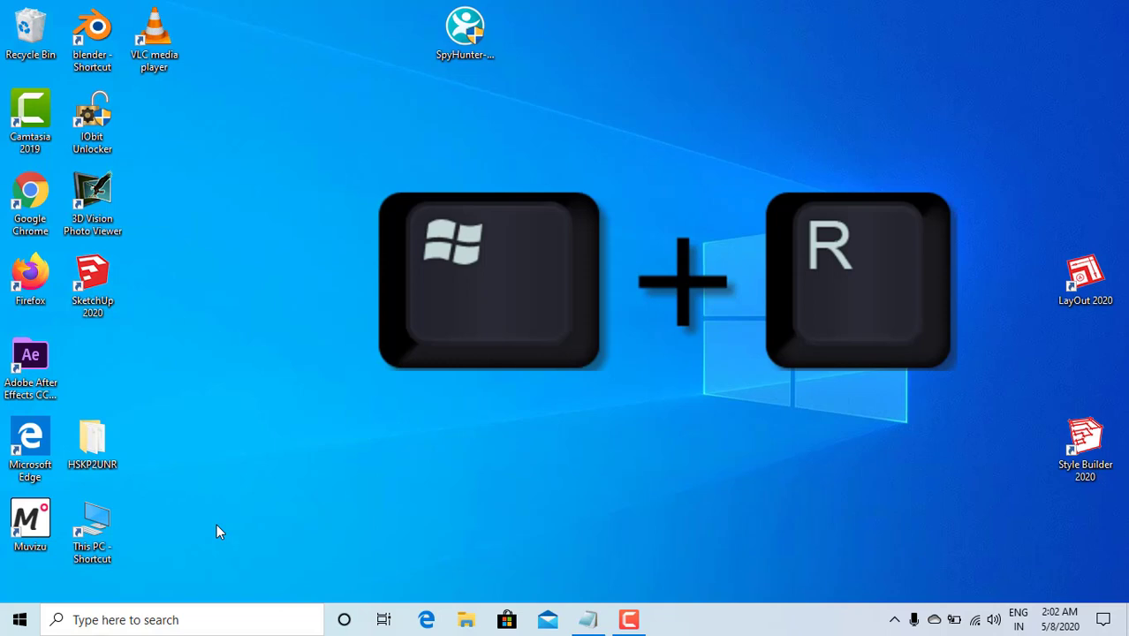
# Open the Registry Editor with the Run command regedit
pyautogui.press('super+r')
pyautogui.press('BackSpace')
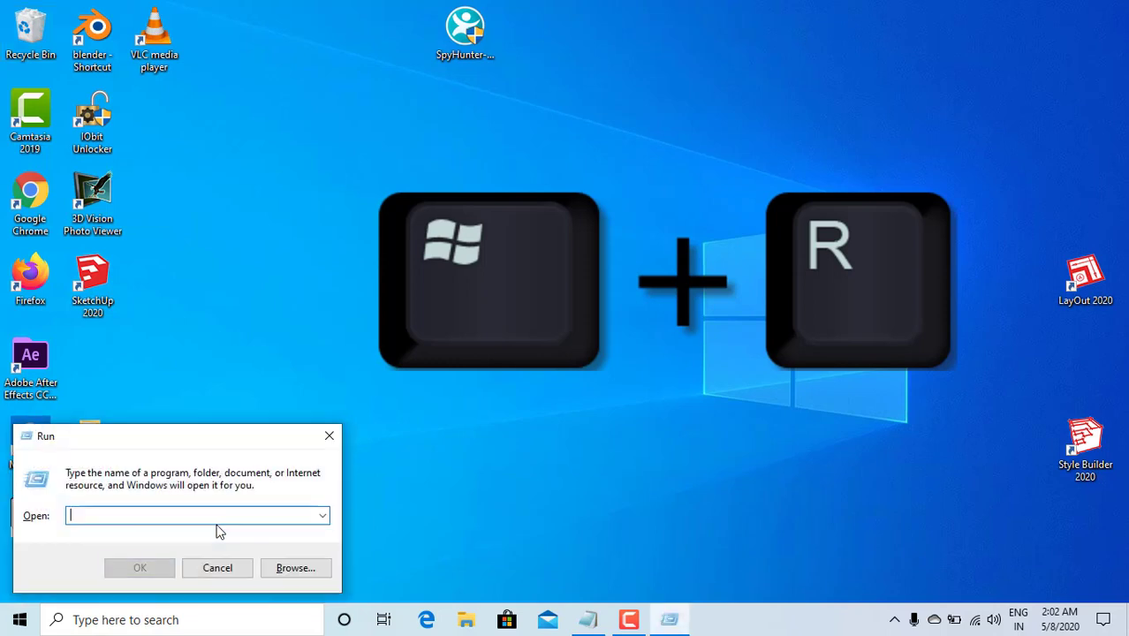
pyautogui.write('rege')
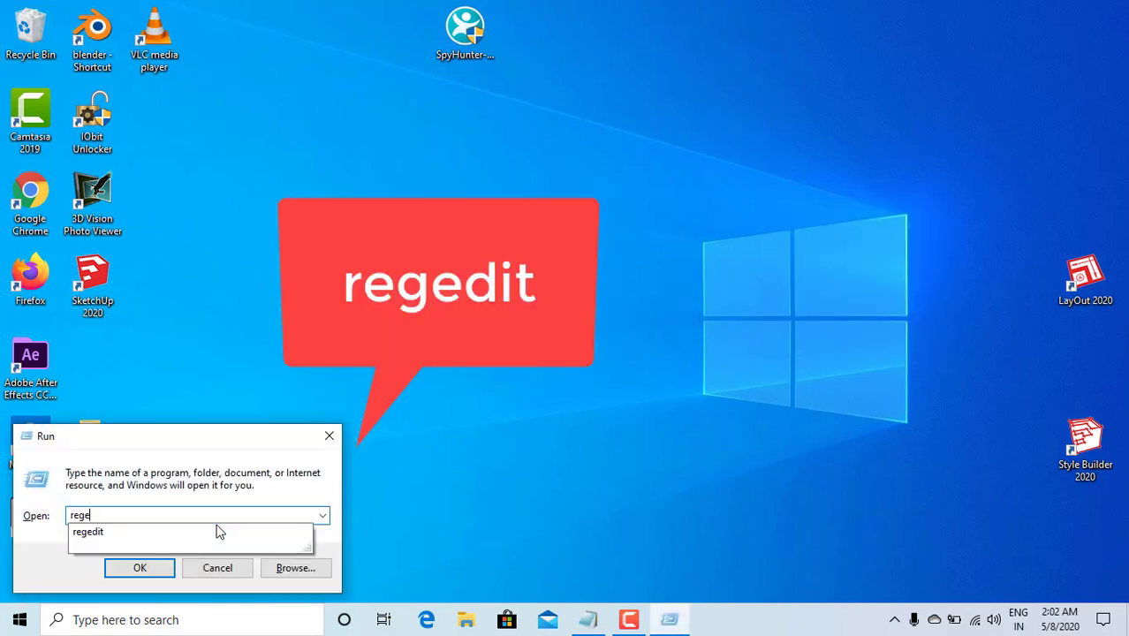
pyautogui.click(92, 532)
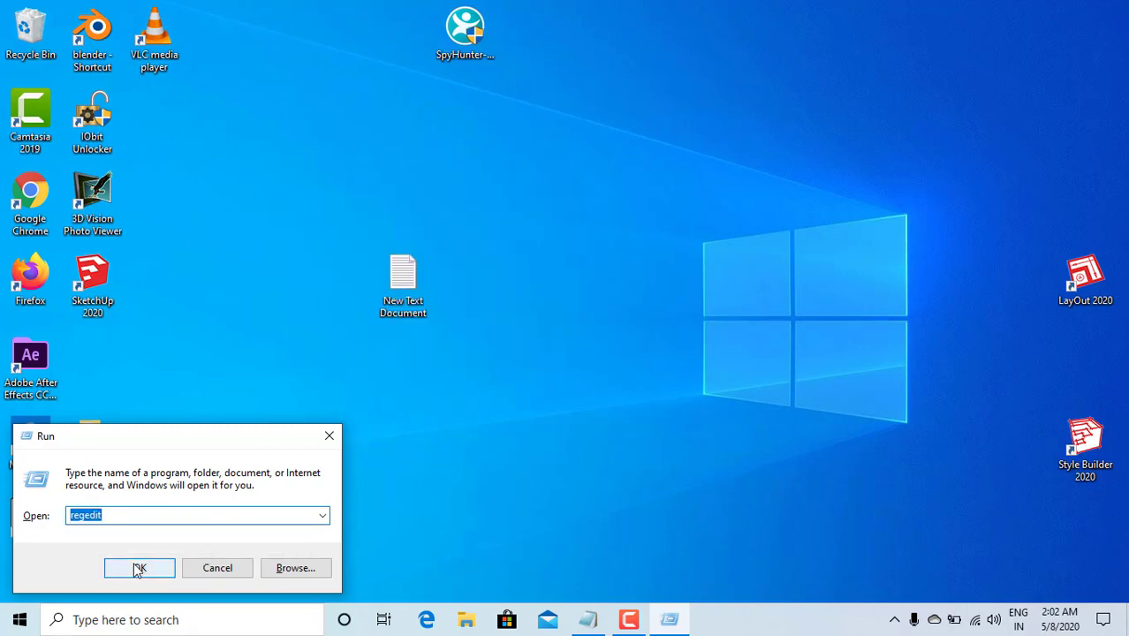
pyautogui.click(133, 569)
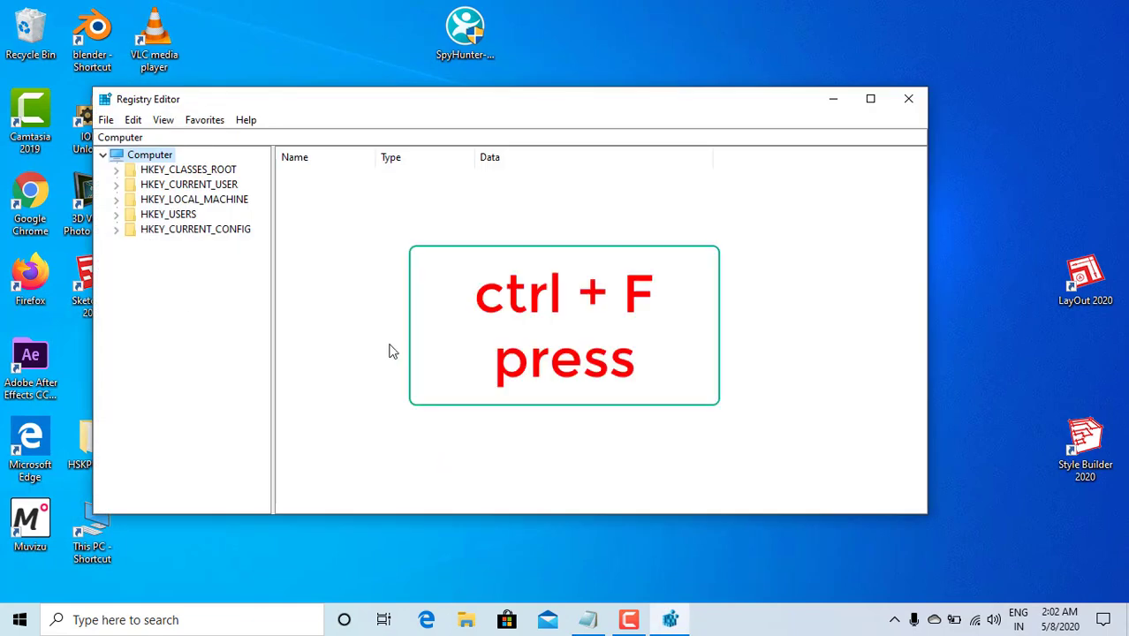
# Search the registry's keys, values and data for "virus name"
pyautogui.hotkey('ctrl', 'f')
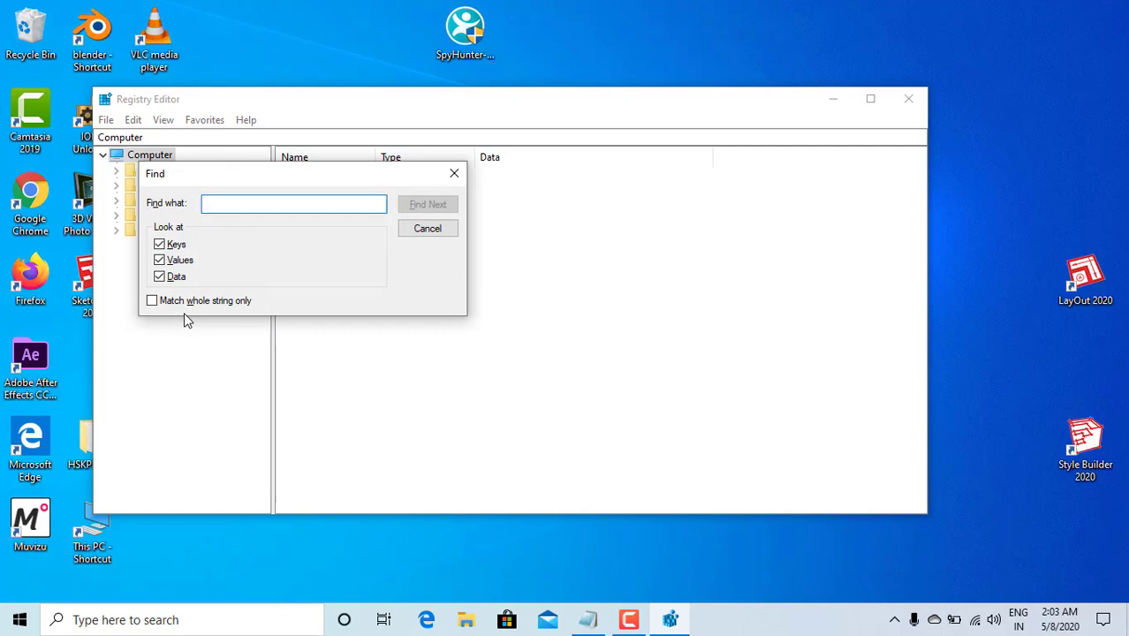
pyautogui.write('v')
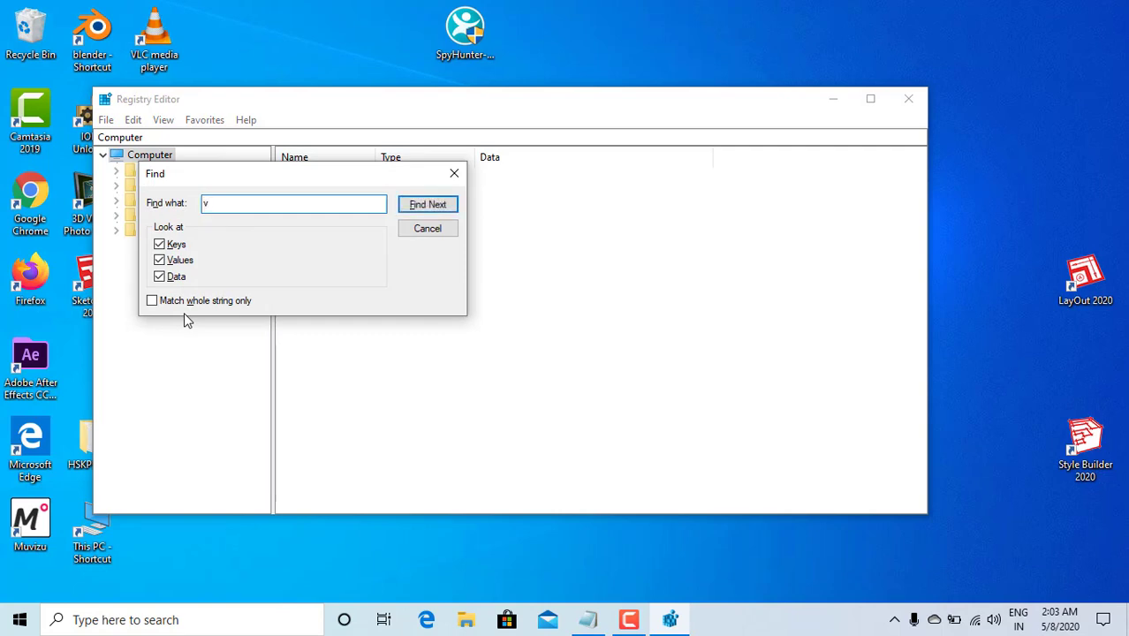
pyautogui.write('irus')
pyautogui.write('name')
pyautogui.click(427, 205)
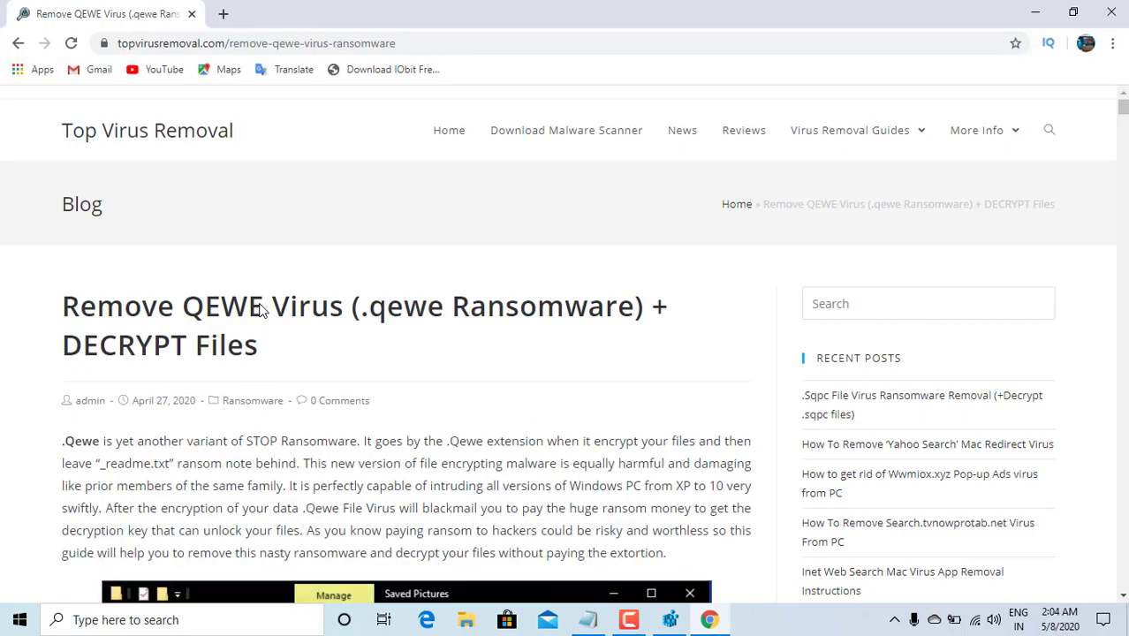
# Switch to the QEWE removal guide in Chrome and read through to the end of Part 1 on Safe Mode With Networking
pyautogui.scroll(-20, 468, 351)
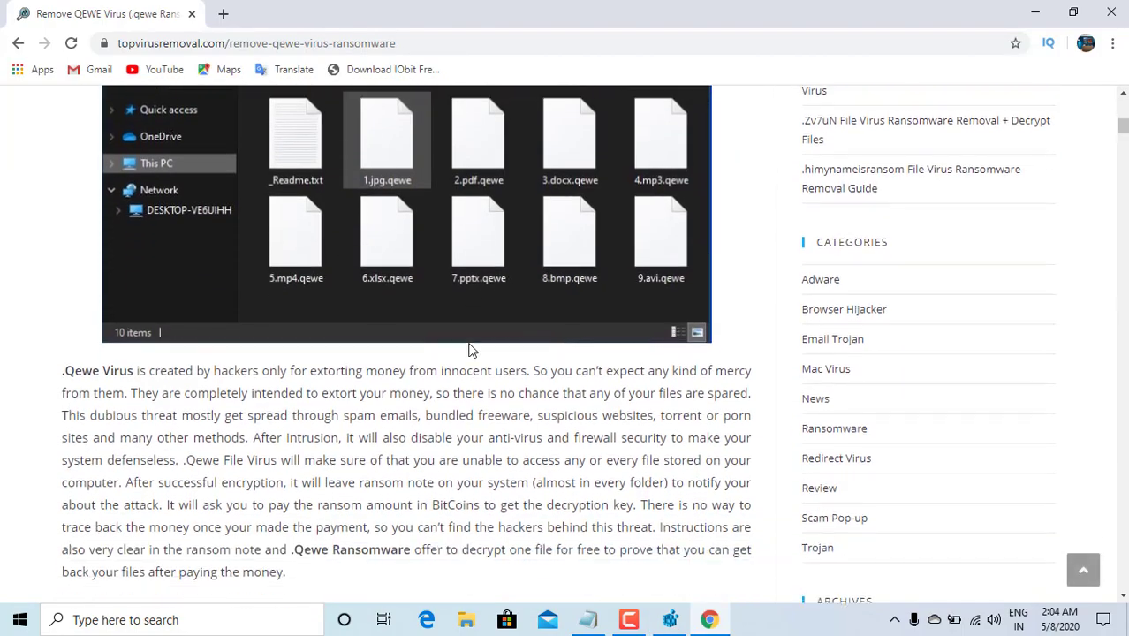
pyautogui.scroll(-20, 468, 351)
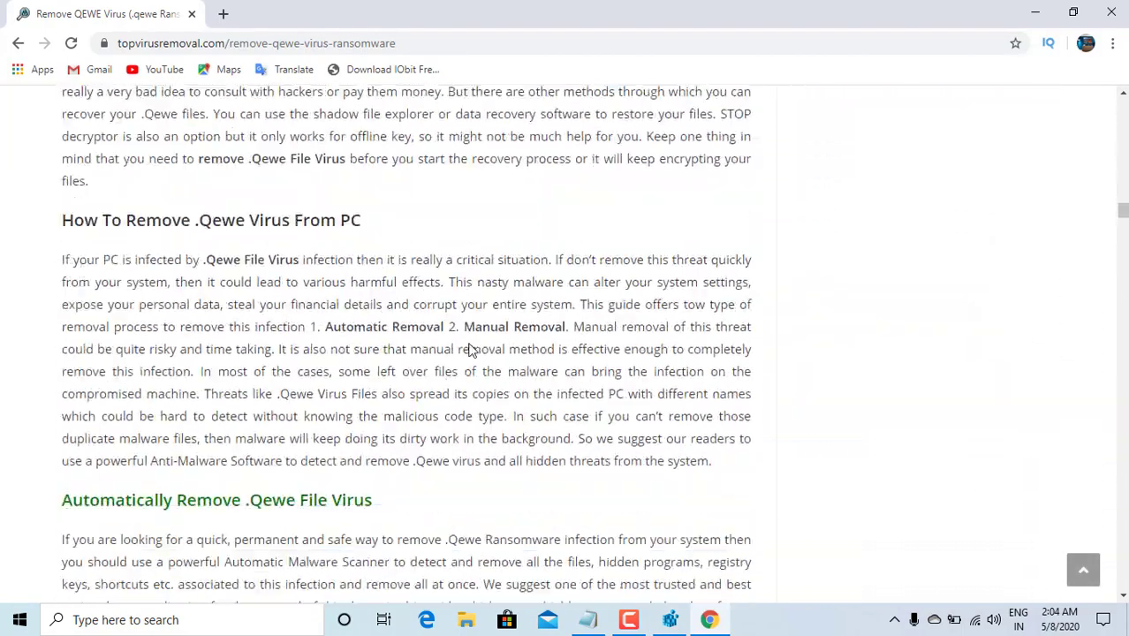
pyautogui.scroll(-20, 470, 344)
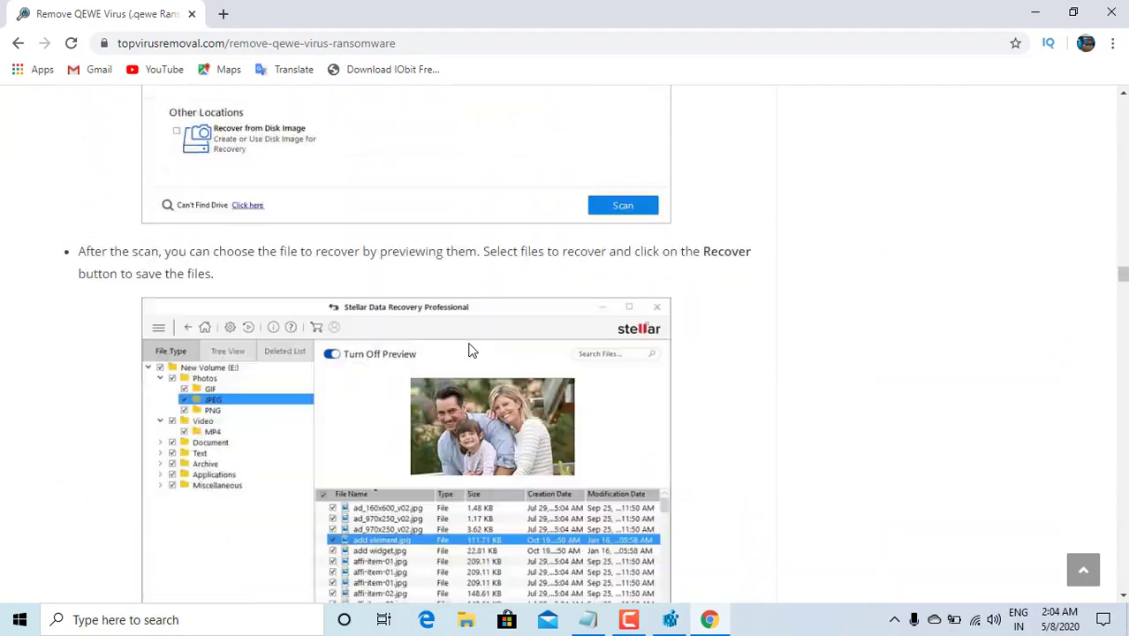
pyautogui.scroll(12, 469, 345)
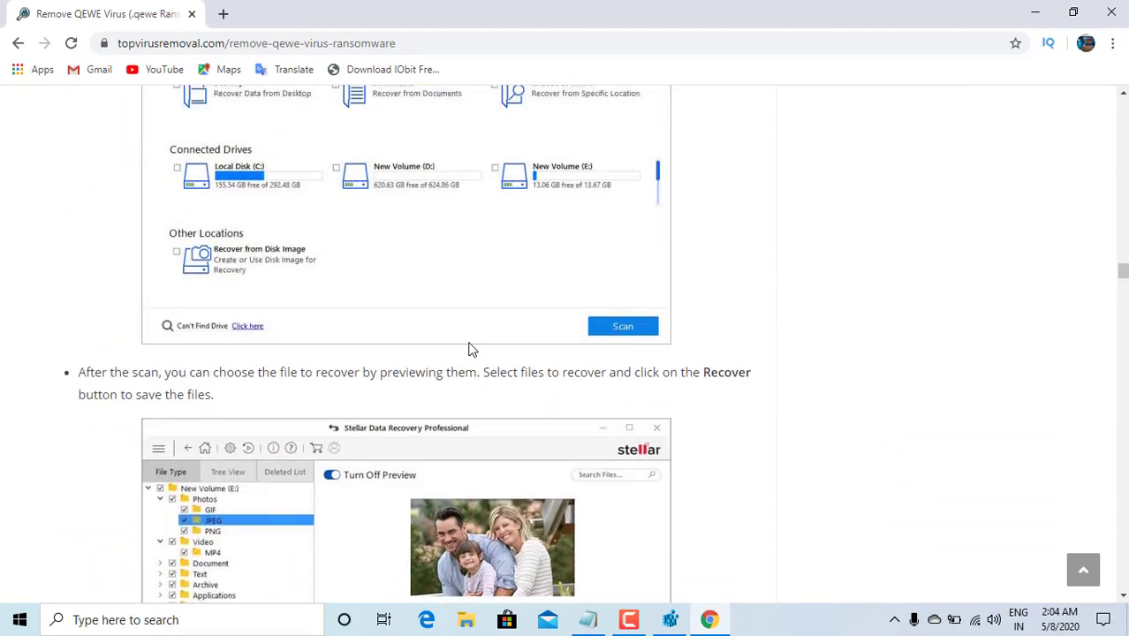
pyautogui.scroll(-14, 468, 344)
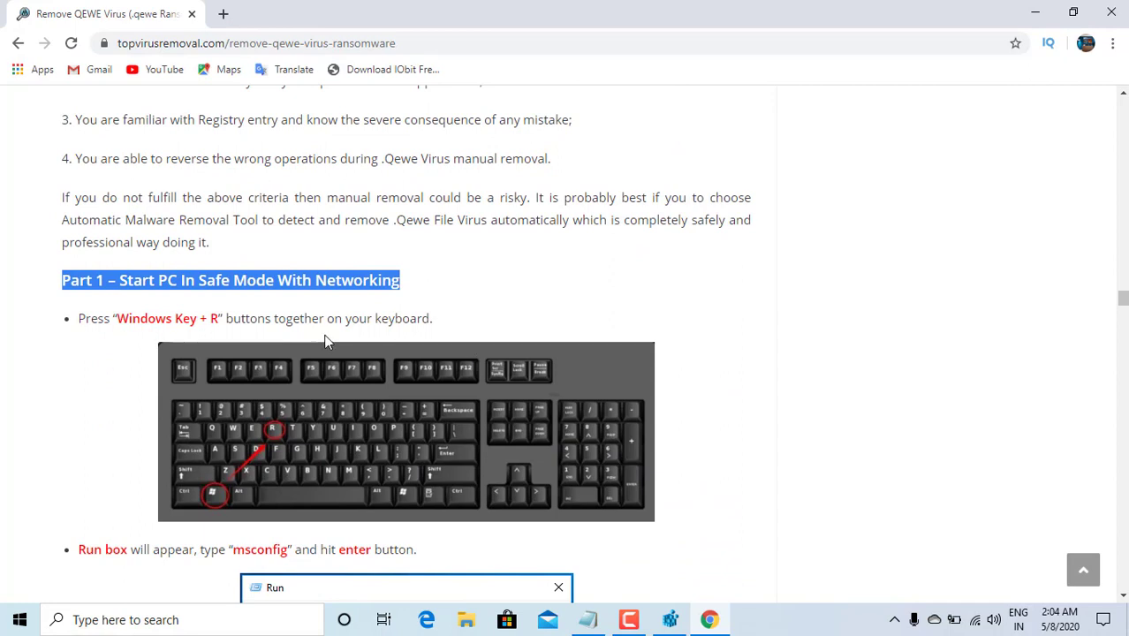
pyautogui.scroll(-1, 354, 290)
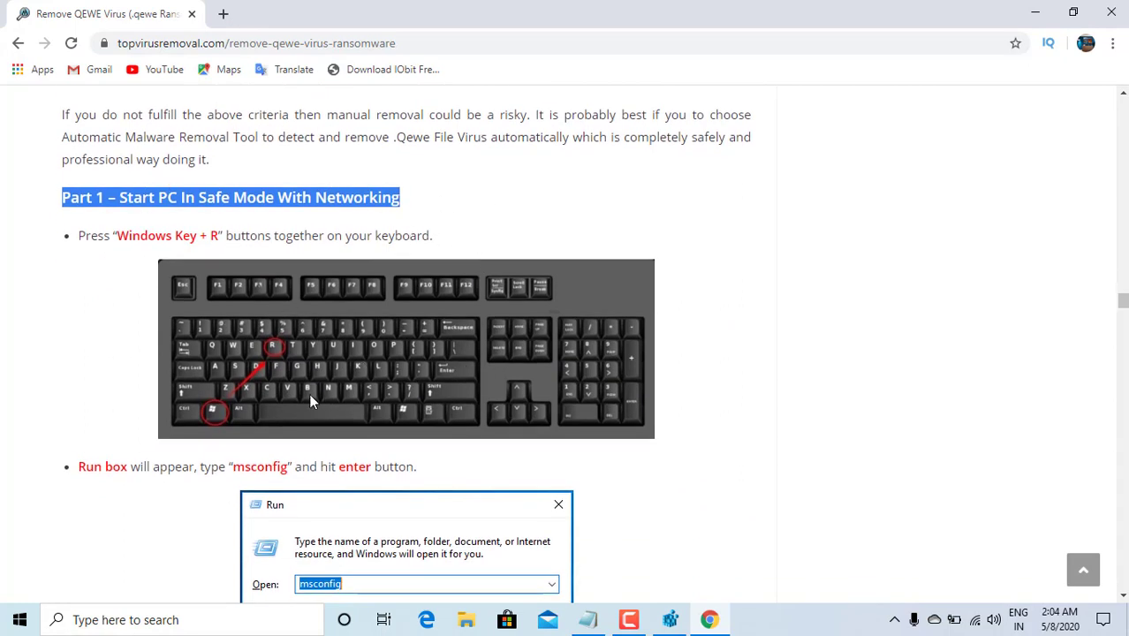
pyautogui.scroll(-6, 360, 339)
pyautogui.scroll(3, 354, 334)
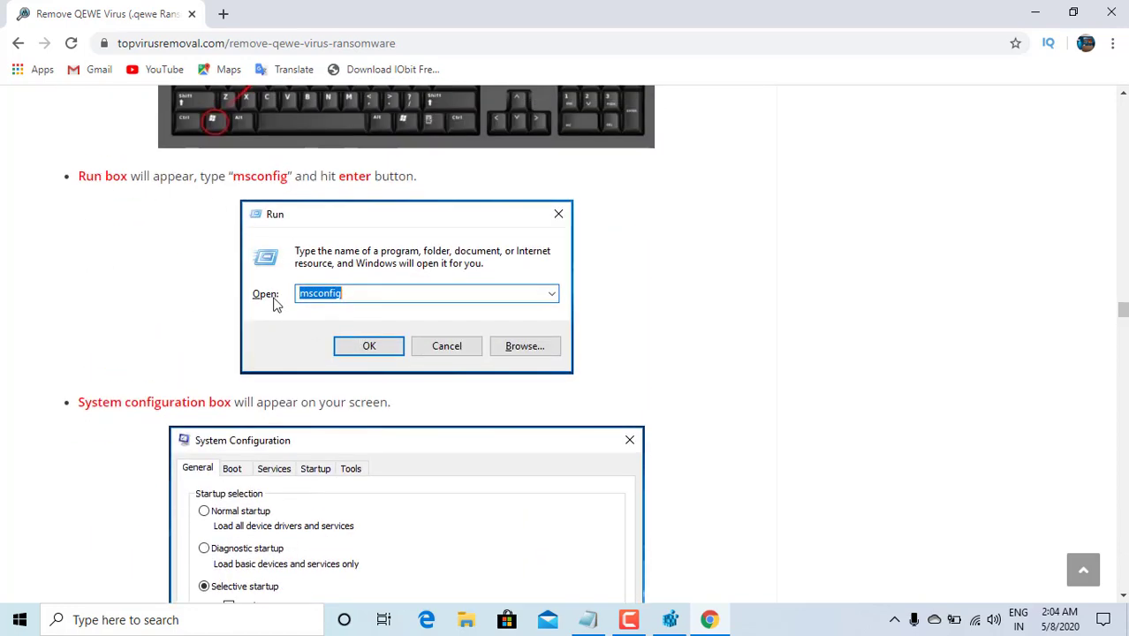
pyautogui.scroll(-2, 335, 336)
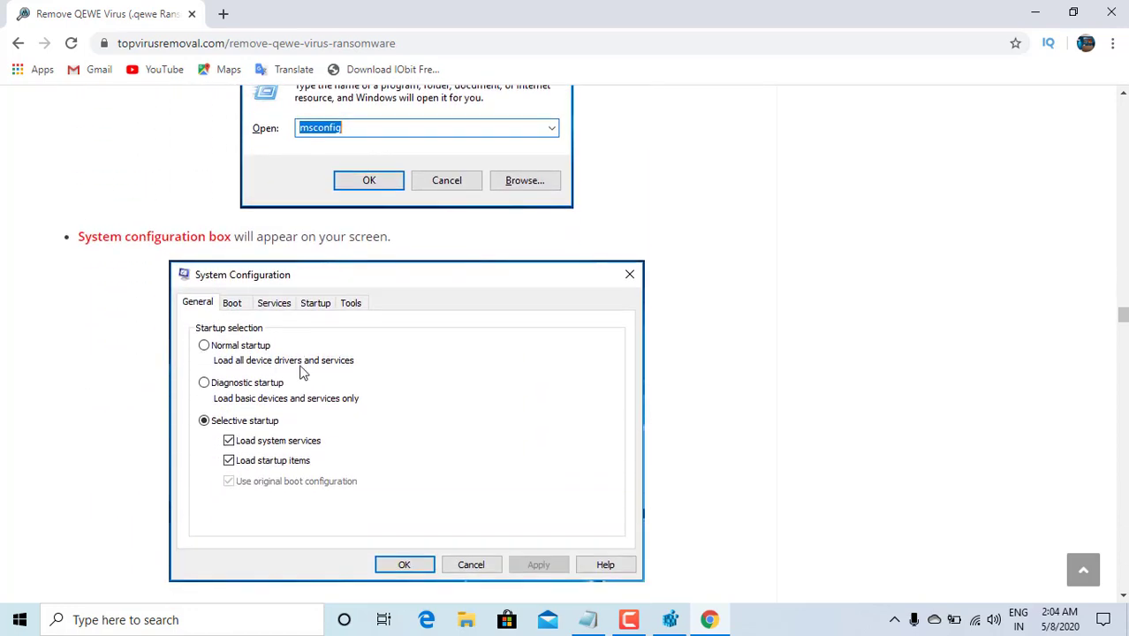
pyautogui.scroll(-6, 300, 372)
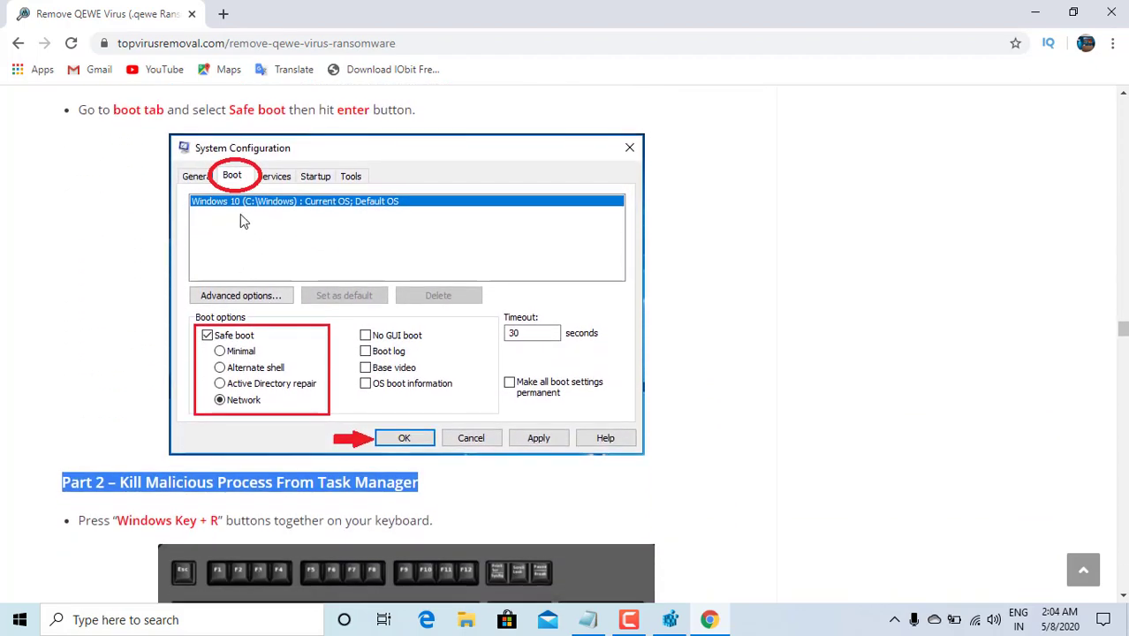
pyautogui.scroll(-2, 483, 410)
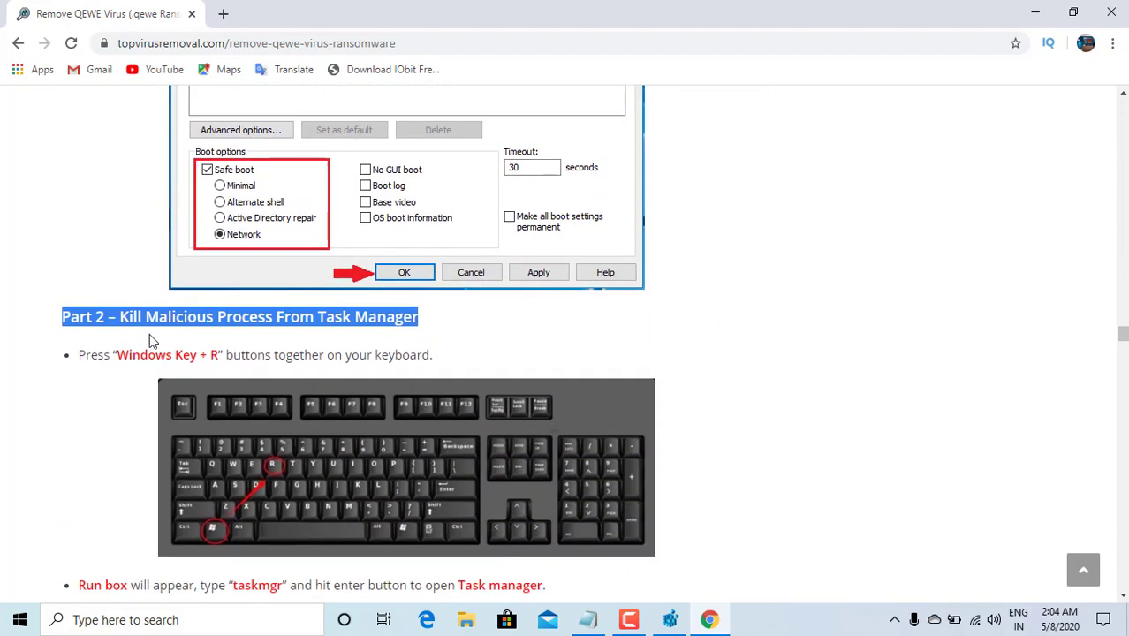
# Read Part 2 of the guide on killing malicious processes from Task Manager
pyautogui.moveTo(96, 318); pyautogui.dragTo(298, 325)
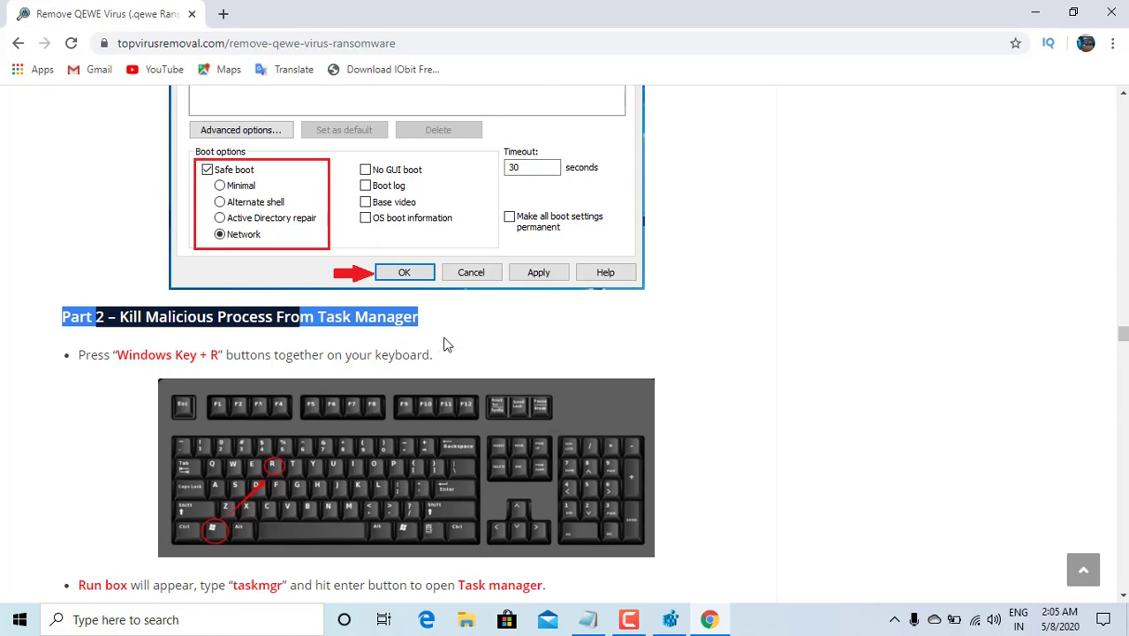
pyautogui.scroll(-2, 445, 341)
pyautogui.scroll(-2, 450, 289)
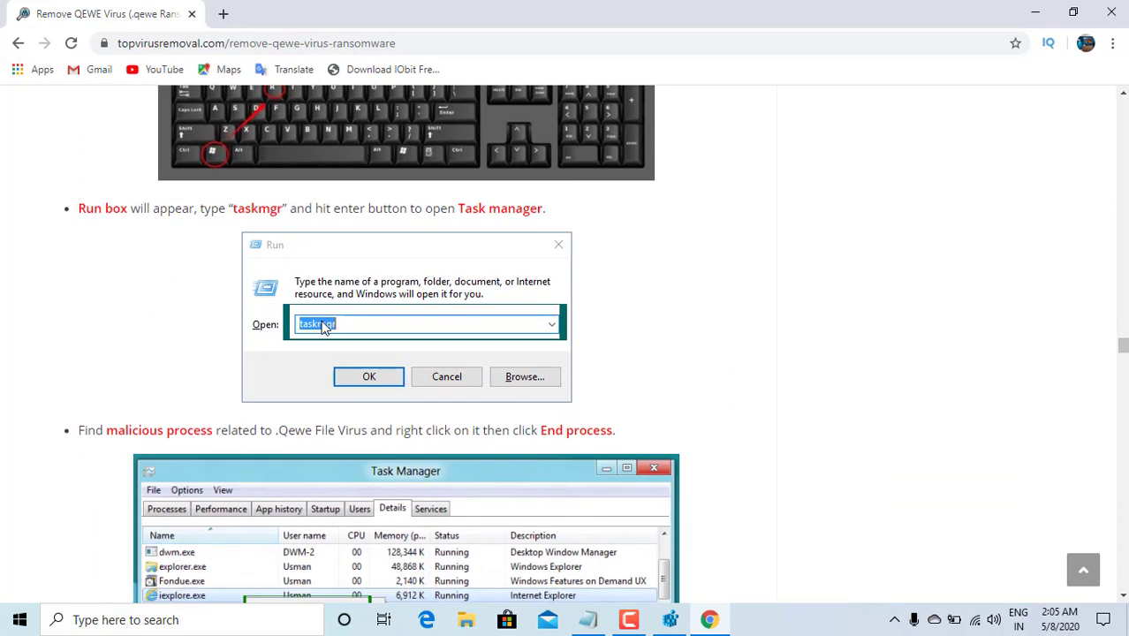
pyautogui.scroll(-2, 421, 329)
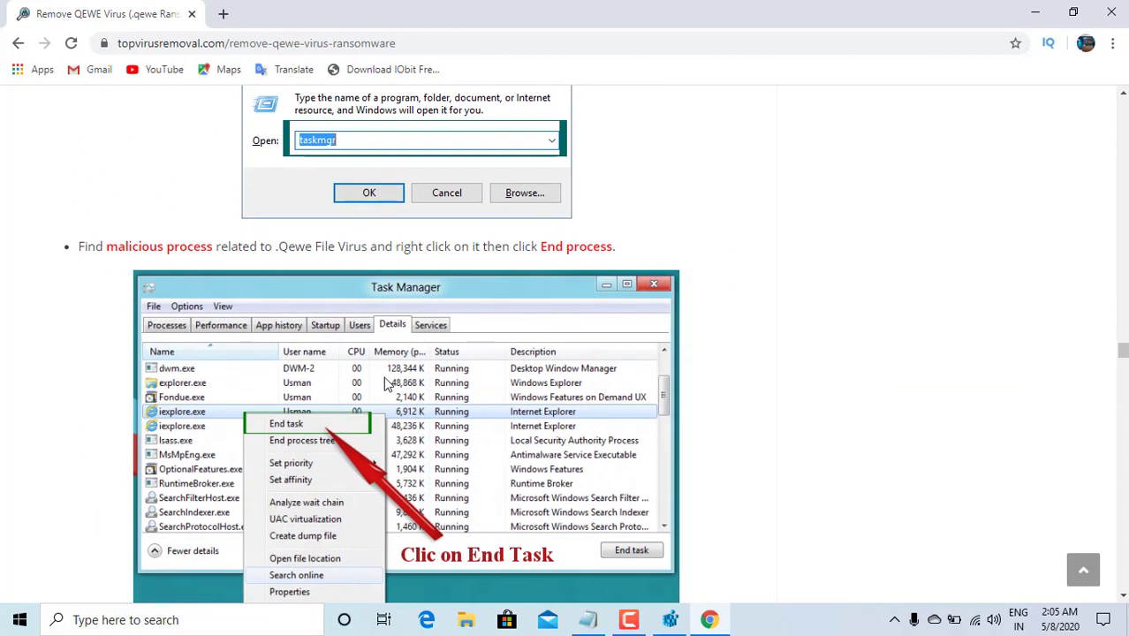
pyautogui.scroll(-1, 387, 383)
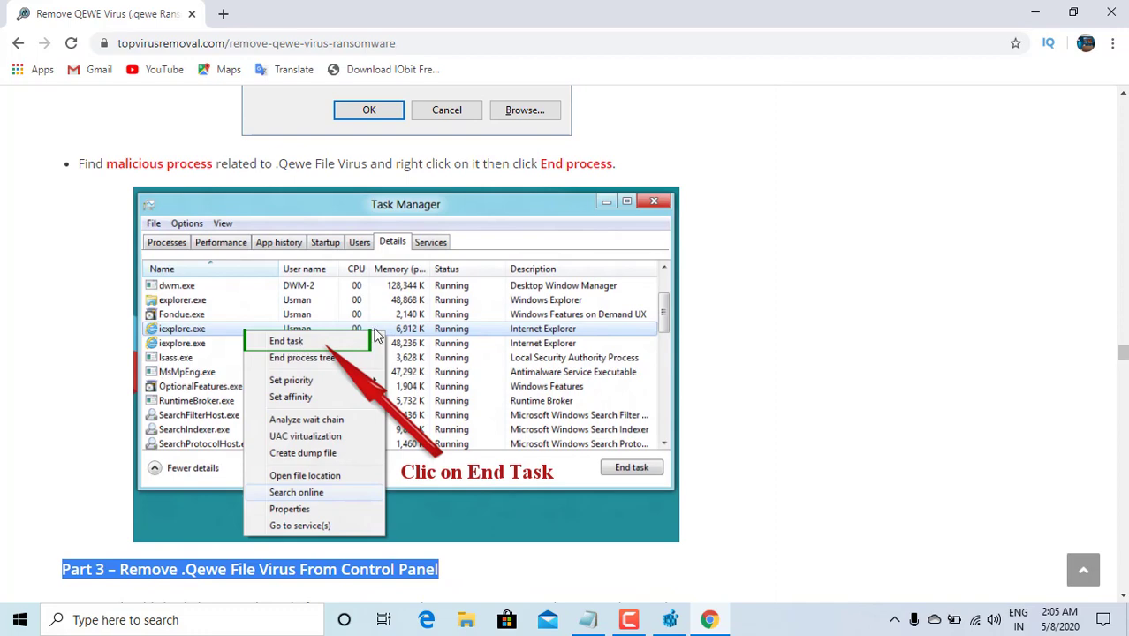
# Read Part 3 of the guide on removing the Qewe File Virus from Control Panel, including the Windows 8/10 instructions
pyautogui.scroll(-3, 375, 334)
pyautogui.moveTo(61, 302)
pyautogui.mouseDown()
pyautogui.moveTo(440, 298)
pyautogui.moveTo(238, 331)
pyautogui.moveTo(96, 281)
pyautogui.moveTo(26, 275)
pyautogui.moveTo(98, 279)
pyautogui.moveTo(69, 290)
pyautogui.mouseUp()
pyautogui.scroll(-5, 251, 328)
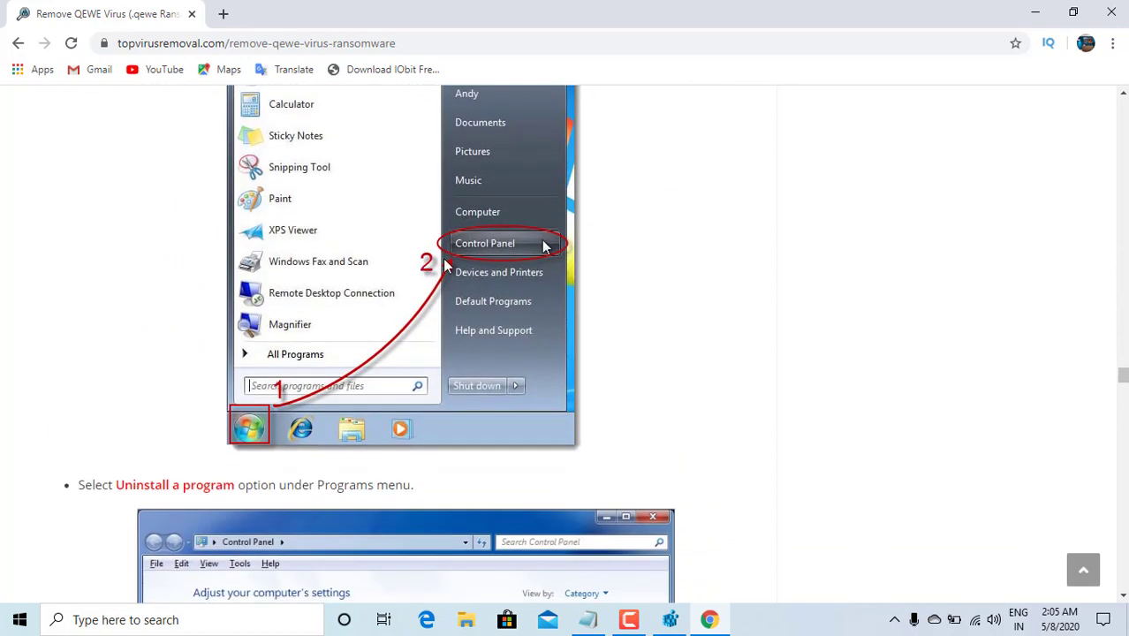
pyautogui.scroll(-4, 283, 415)
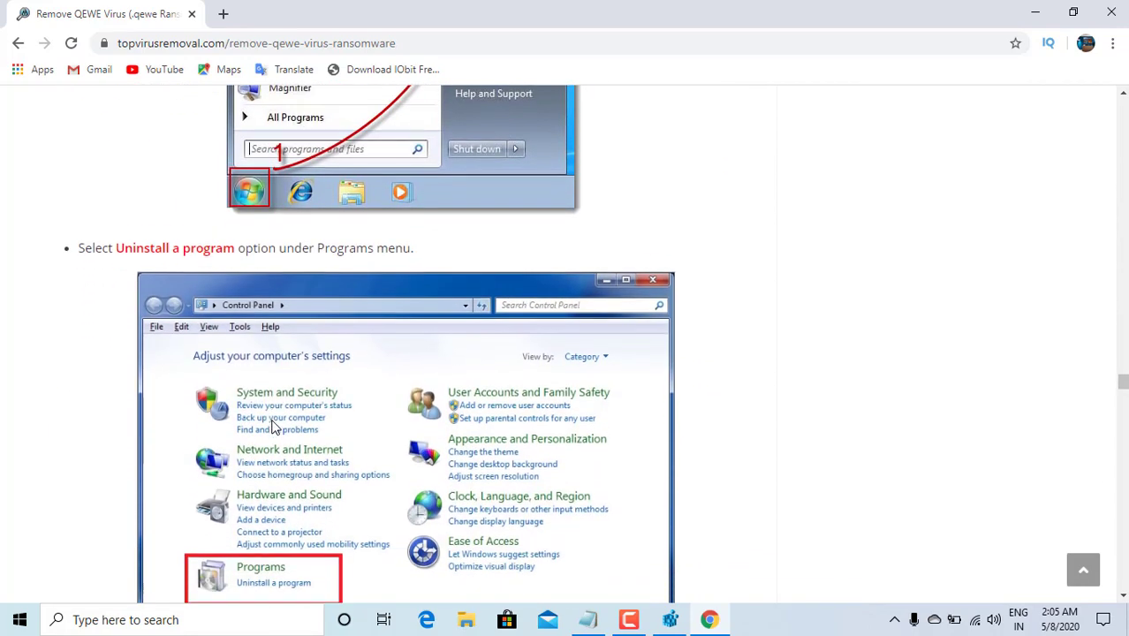
pyautogui.scroll(-5, 316, 327)
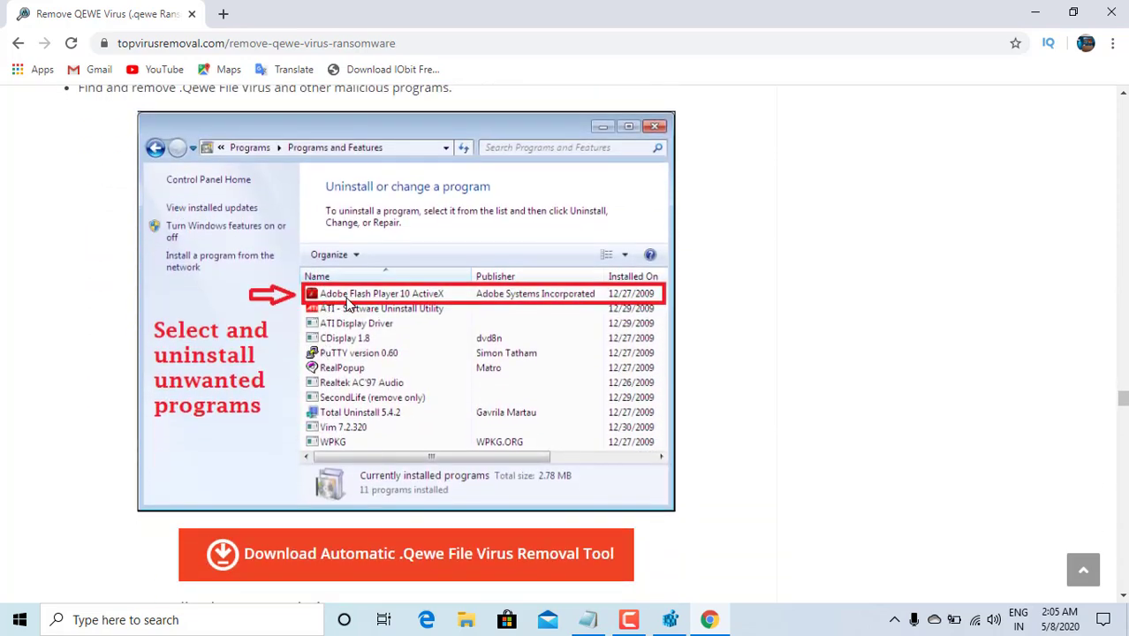
pyautogui.scroll(-1, 352, 305)
pyautogui.scroll(-5, 363, 296)
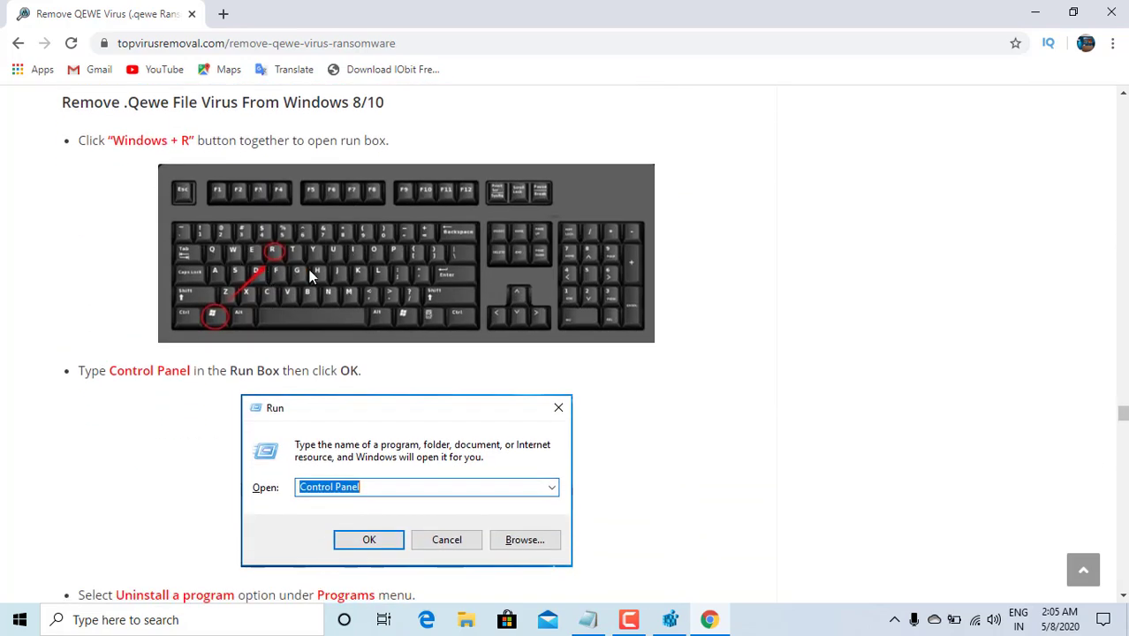
pyautogui.scroll(-2, 309, 274)
pyautogui.scroll(-3, 372, 313)
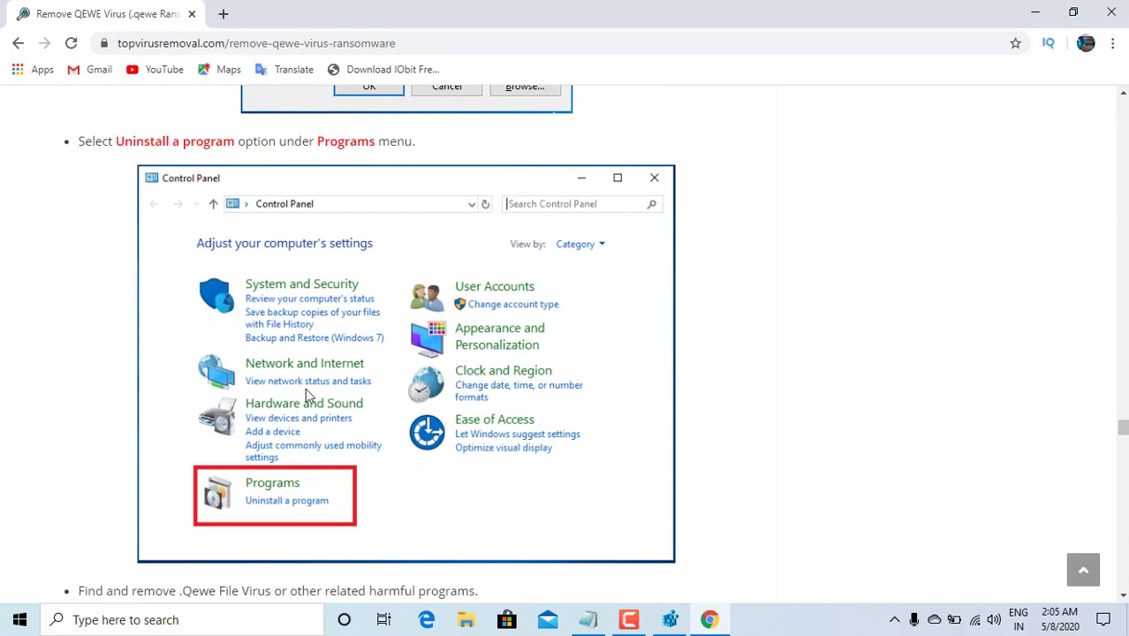
pyautogui.scroll(-6, 308, 395)
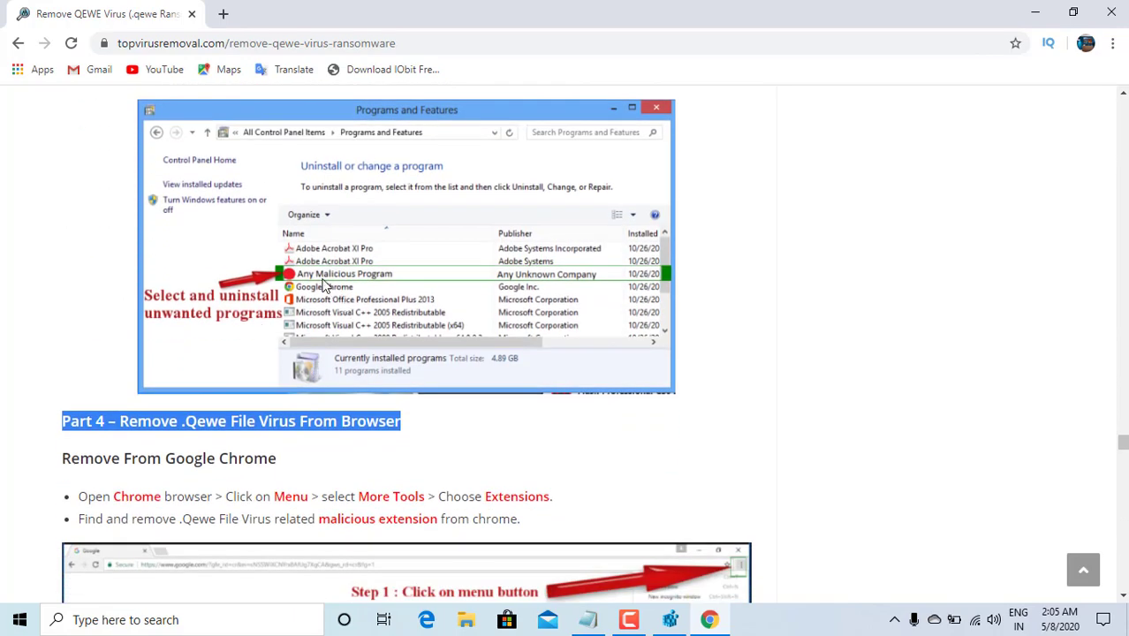
# Read Part 4 of the guide on removing malicious extensions from Google Chrome, Firefox and MS Edge
pyautogui.scroll(-1, 358, 290)
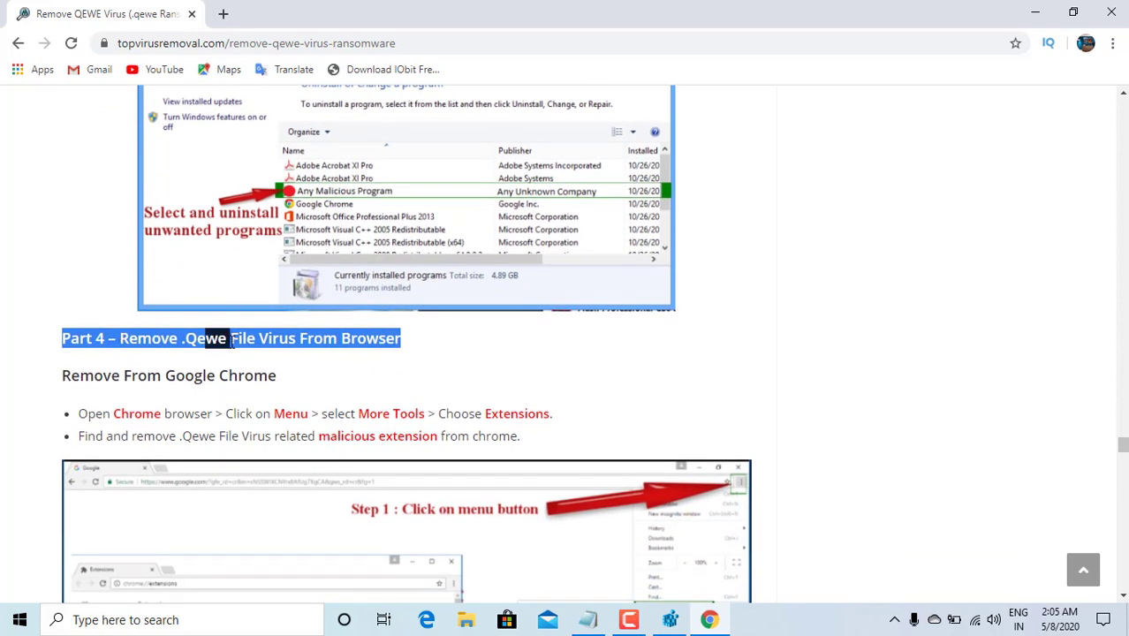
pyautogui.scroll(-3, 321, 358)
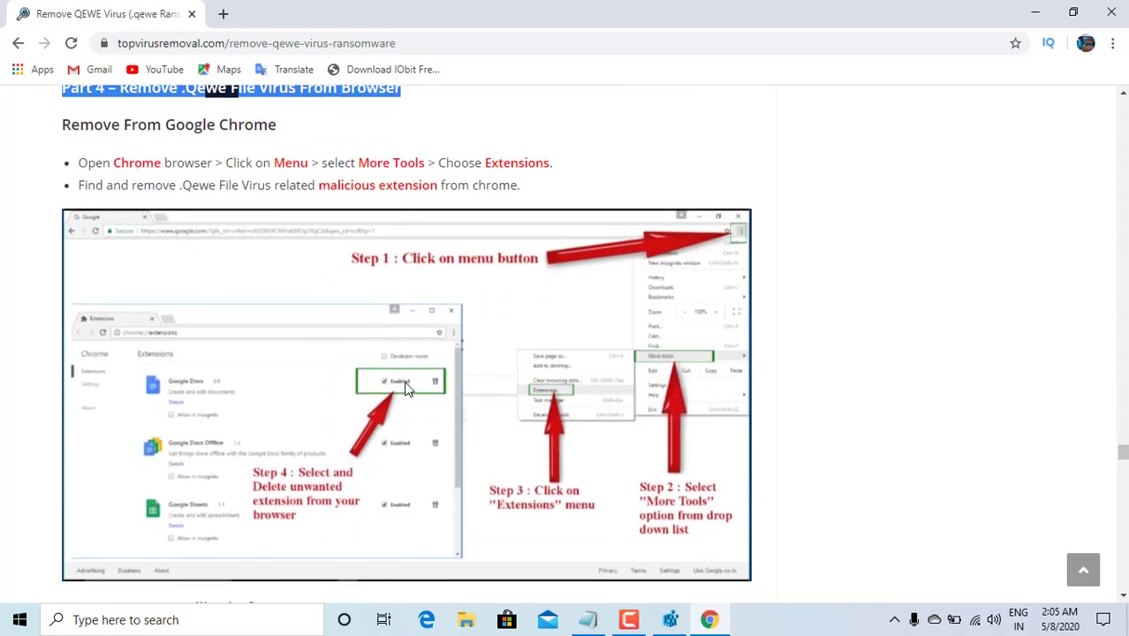
pyautogui.scroll(-7, 406, 389)
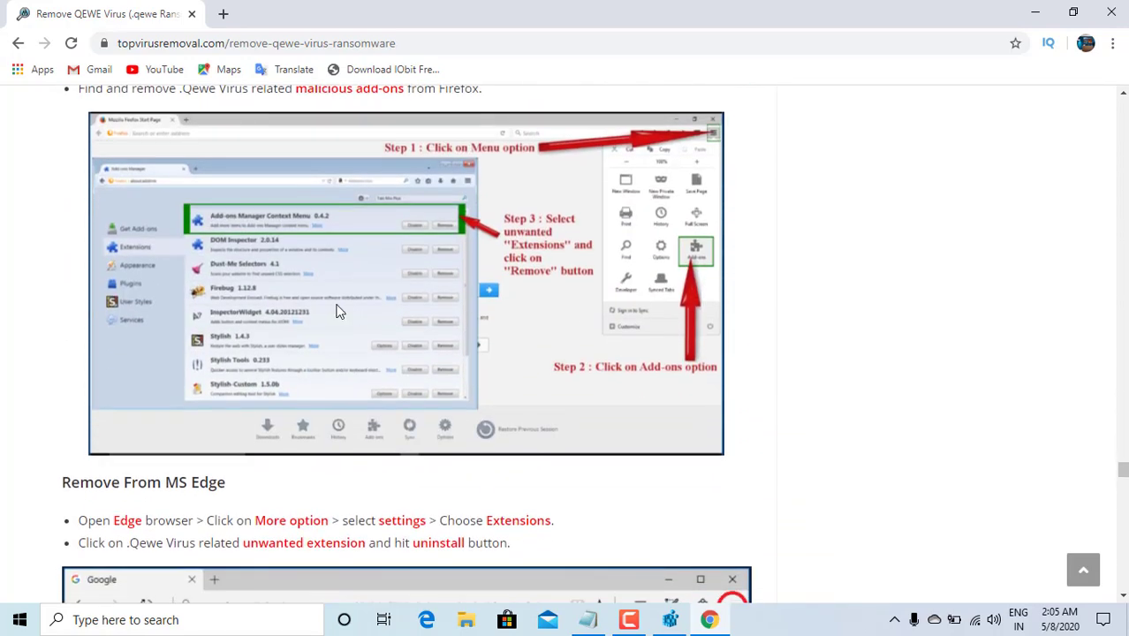
pyautogui.scroll(-4, 338, 311)
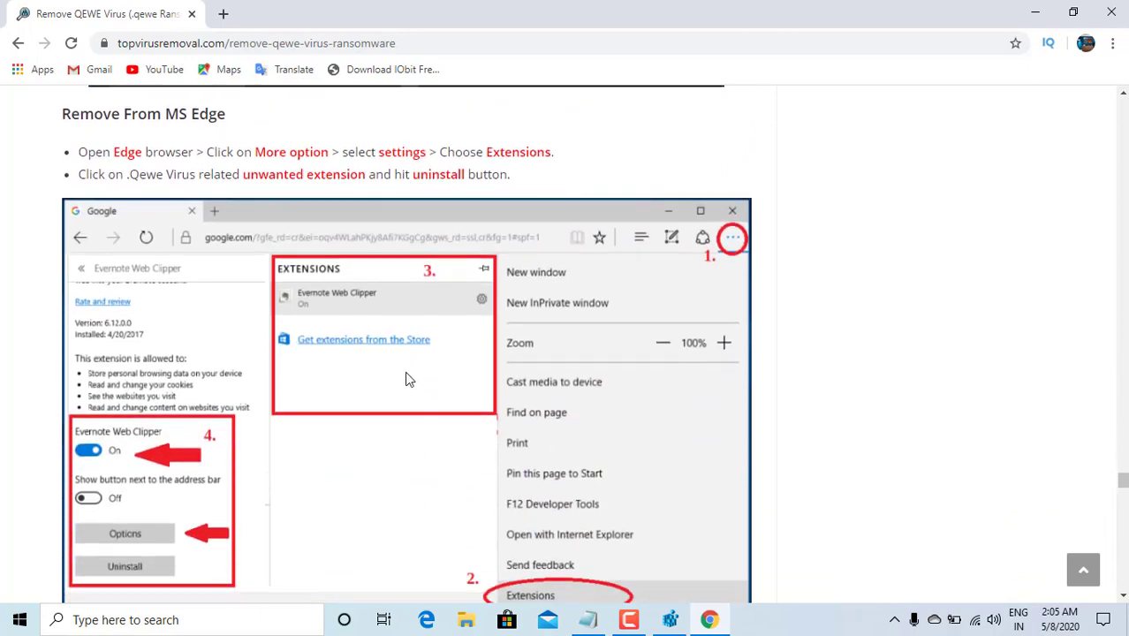
# Read Part 5 of the guide on removing Qewe-related keys with the Registry Editor
pyautogui.scroll(-10, 406, 380)
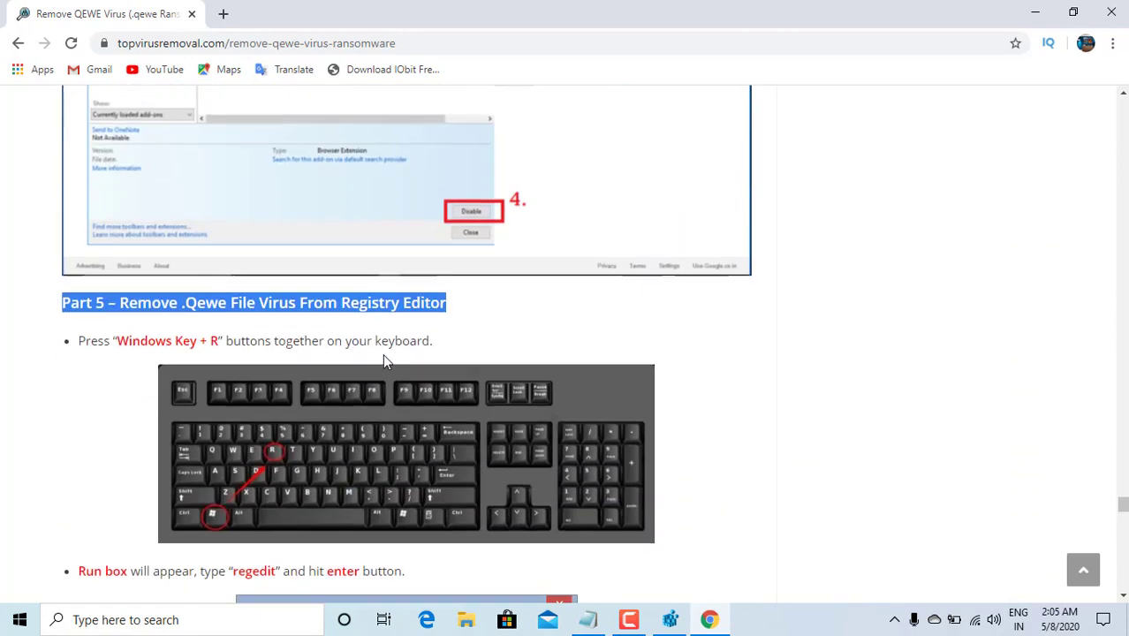
pyautogui.scroll(-1, 384, 359)
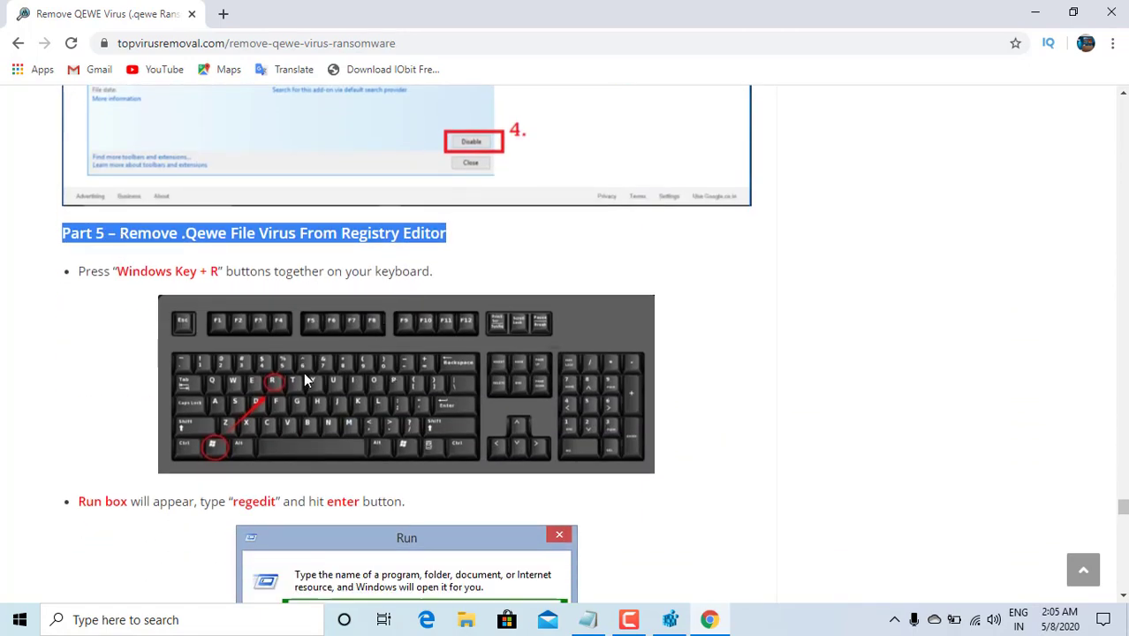
pyautogui.scroll(-4, 378, 367)
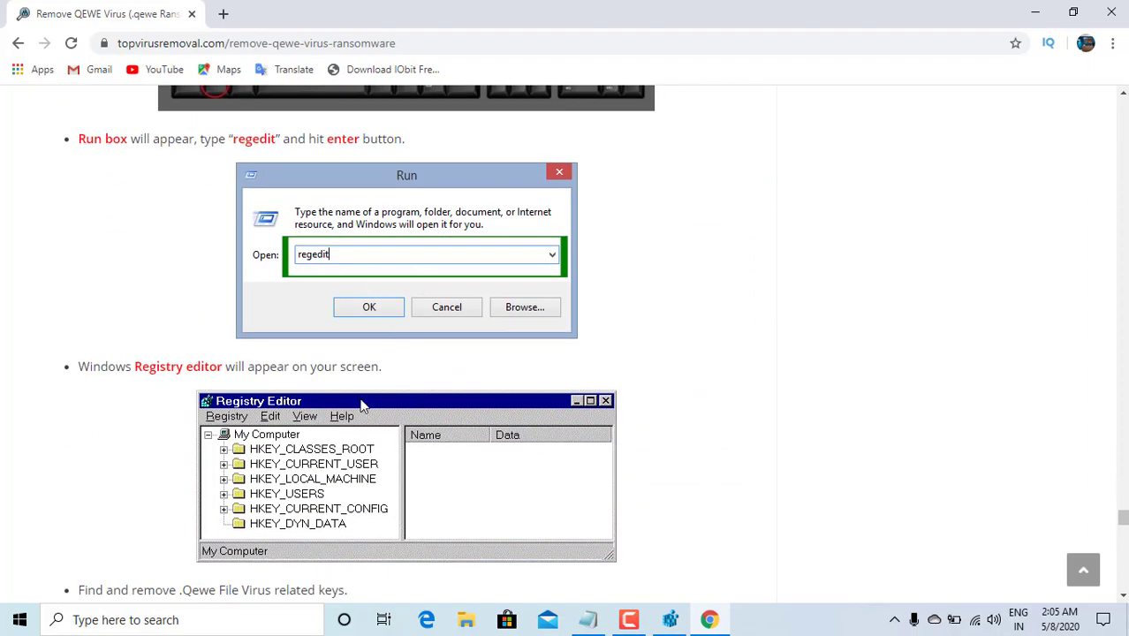
pyautogui.scroll(-2, 360, 404)
pyautogui.scroll(-7, 329, 327)
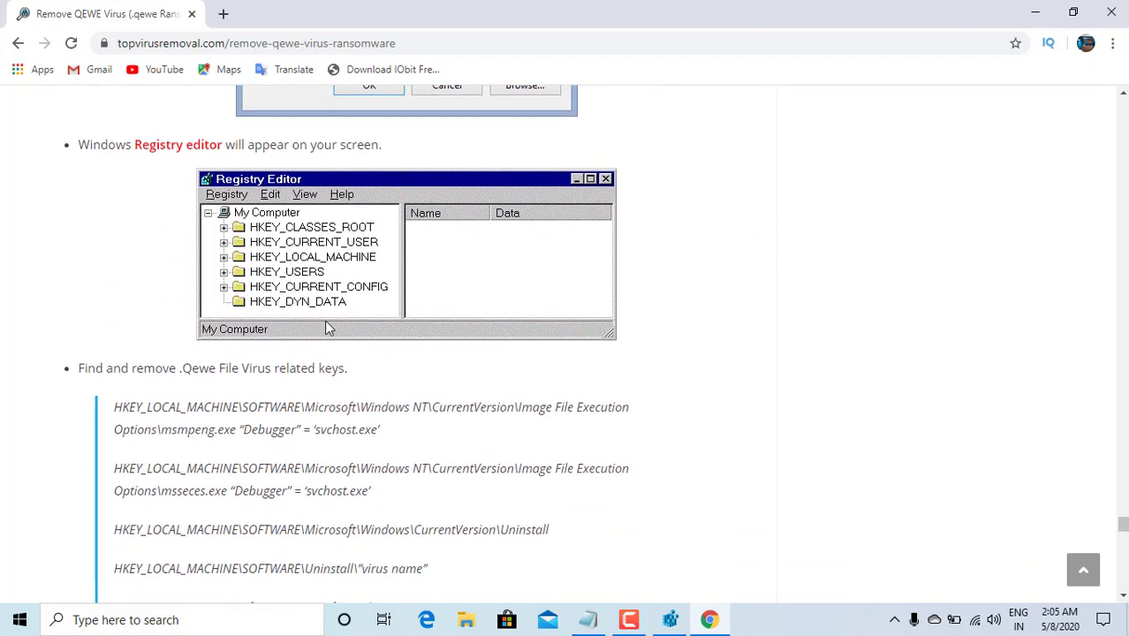